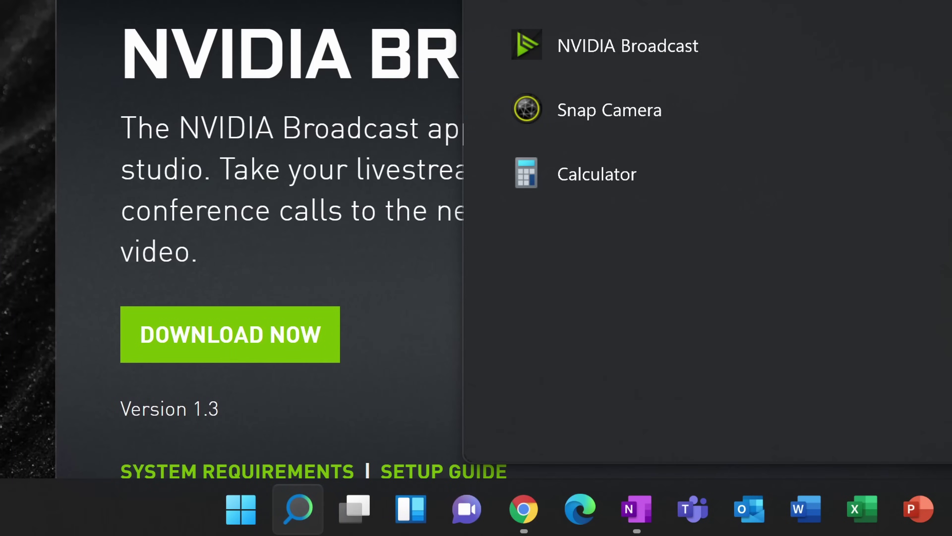
Launch System Information and view the Display details under Components.
type("system information")
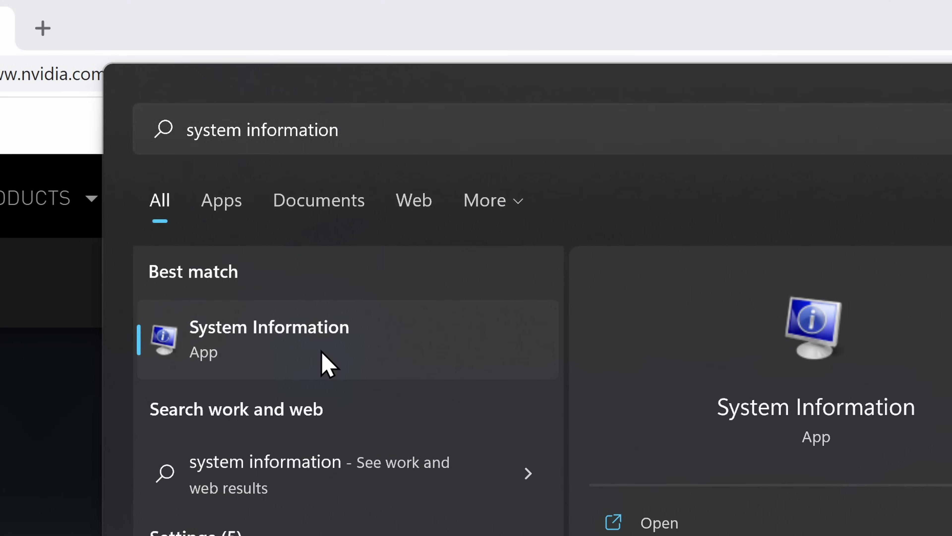
left_click(325, 363)
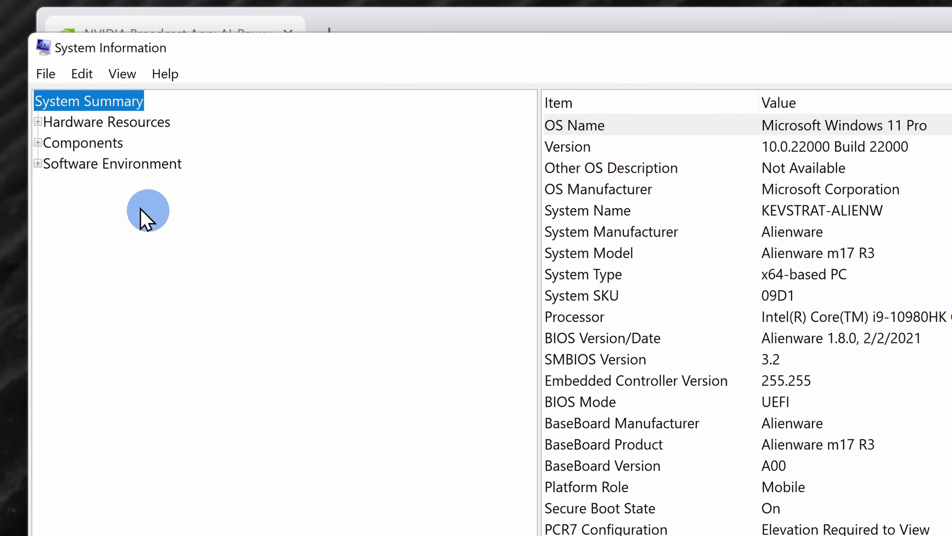
left_click(38, 143)
left_click(81, 228)
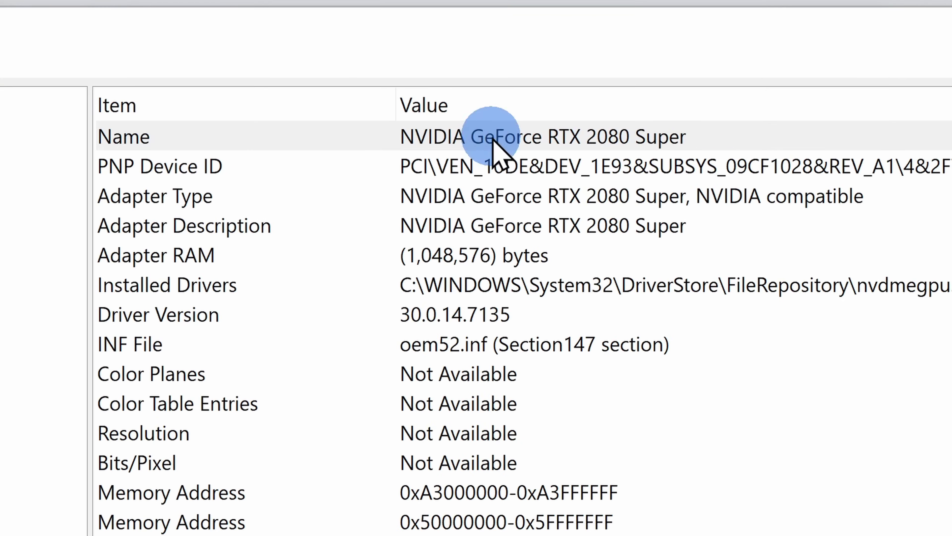
left_click(939, 126)
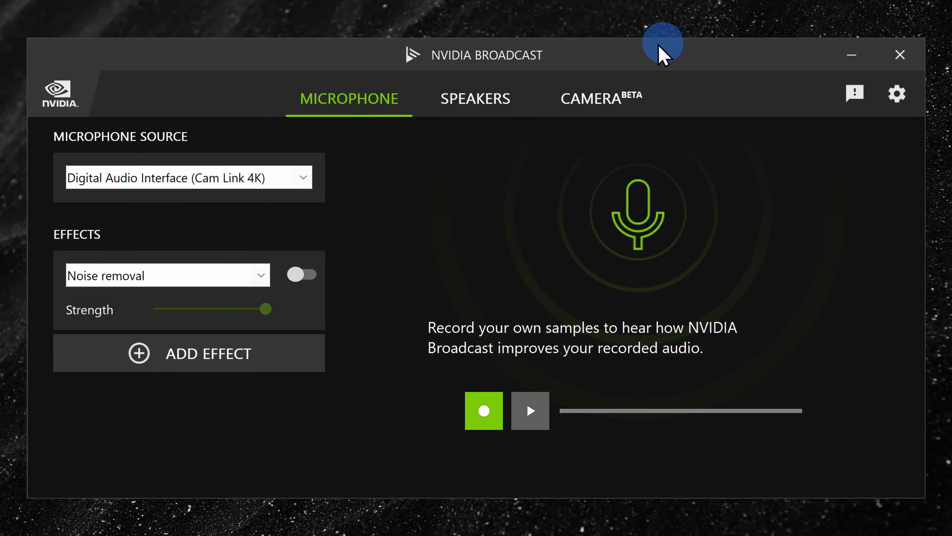
Add a Background removal effect to the Cam Link 4K camera, turn it on, and set it to Quality.
left_click(608, 106)
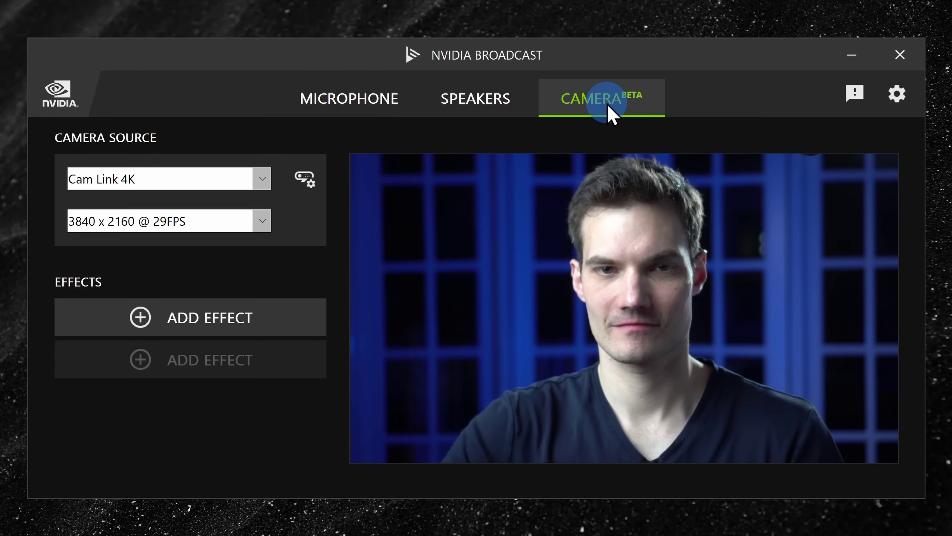
left_click(224, 165)
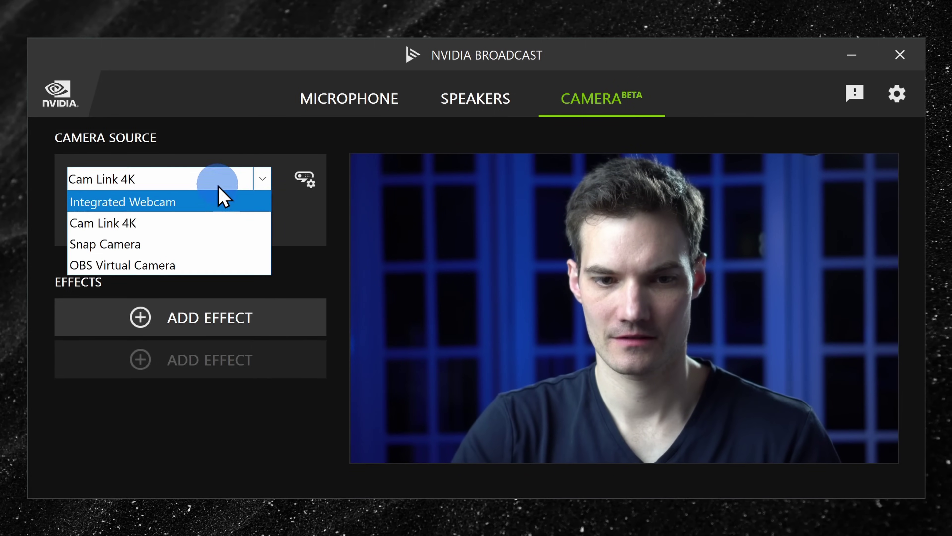
left_click(215, 221)
left_click(204, 320)
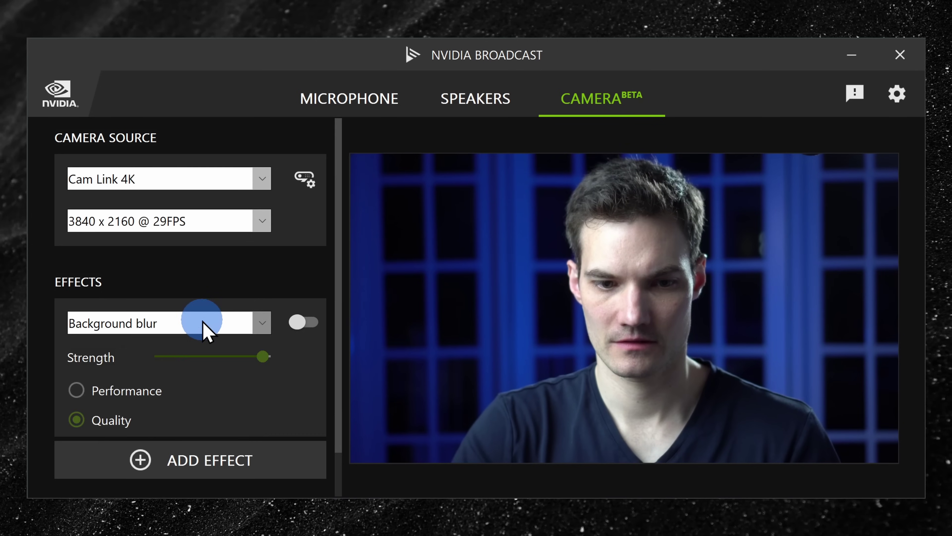
left_click(214, 322)
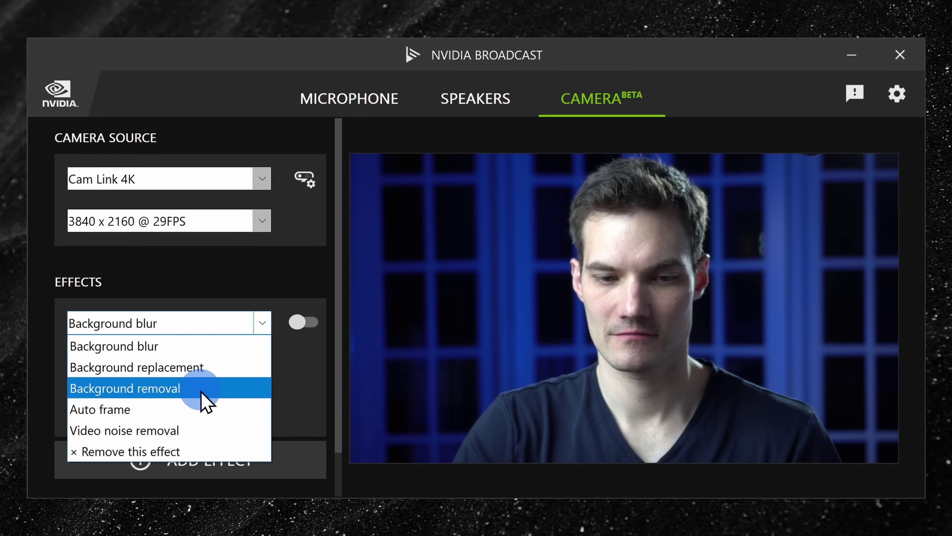
left_click(180, 394)
left_click(304, 326)
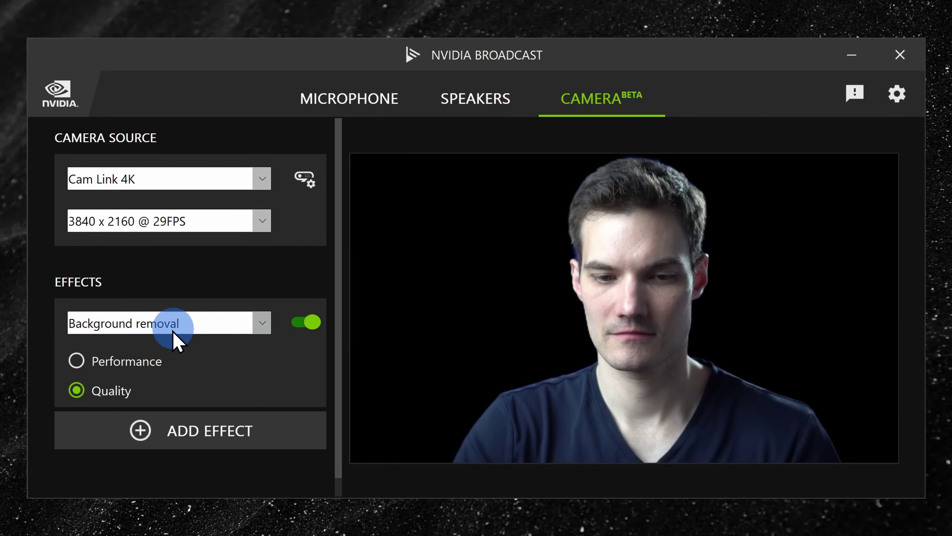
left_click(77, 359)
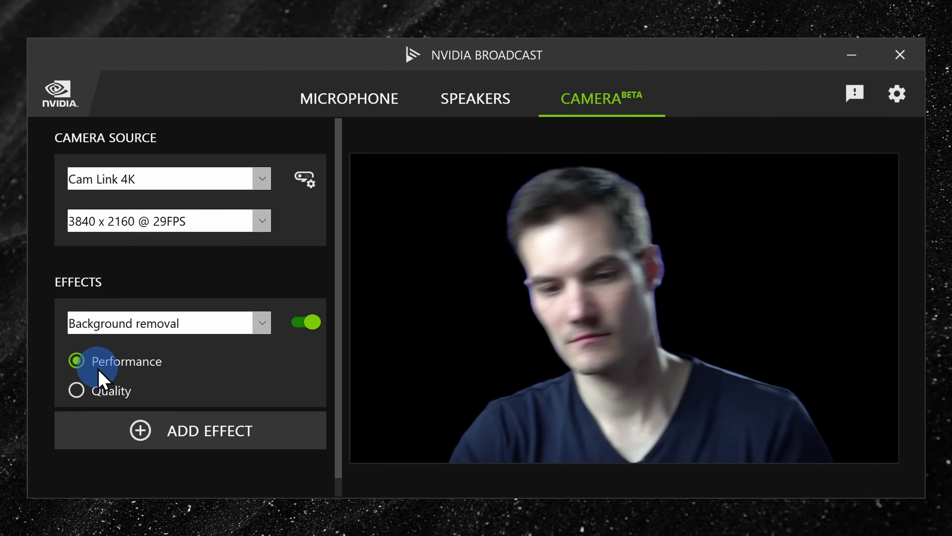
left_click(77, 393)
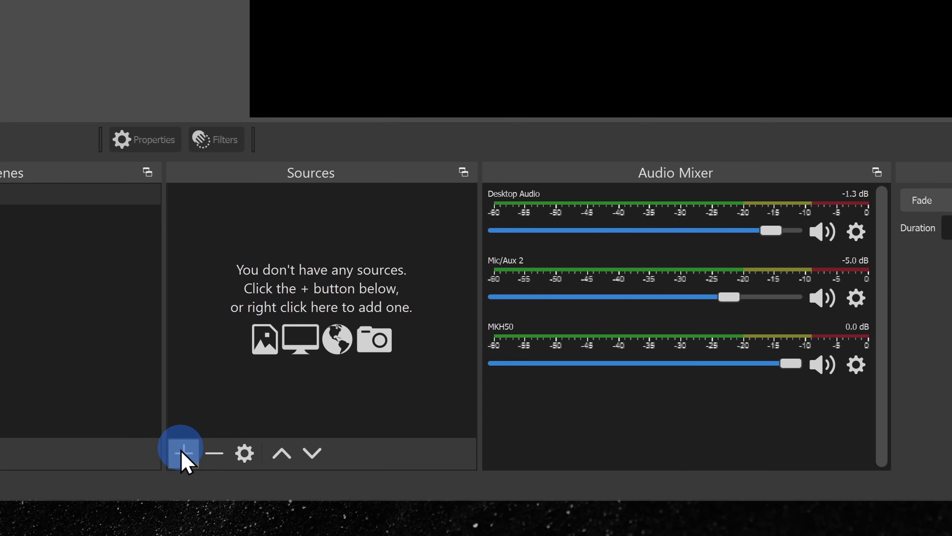
Add a Video Capture Device using Camera (NVIDIA Broadcast) and fit it to the canvas.
left_click(199, 472)
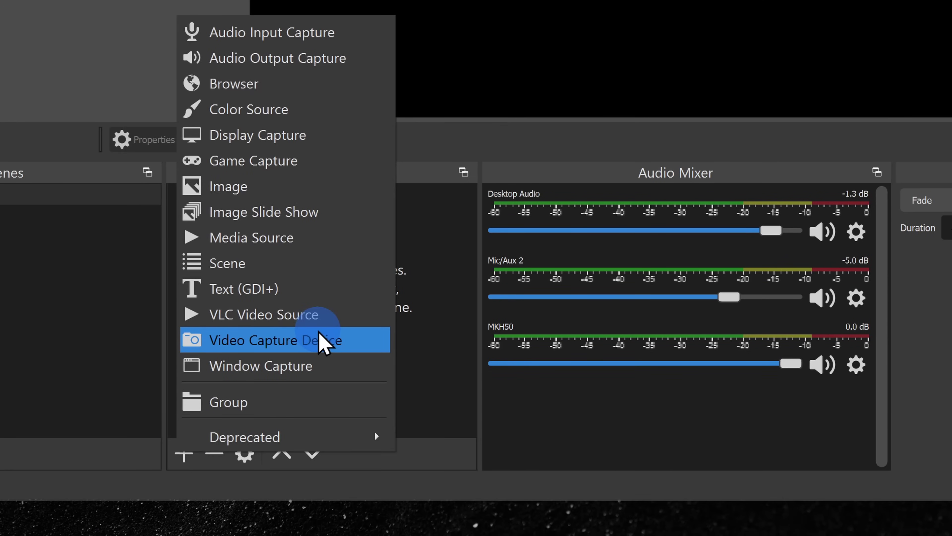
left_click(324, 339)
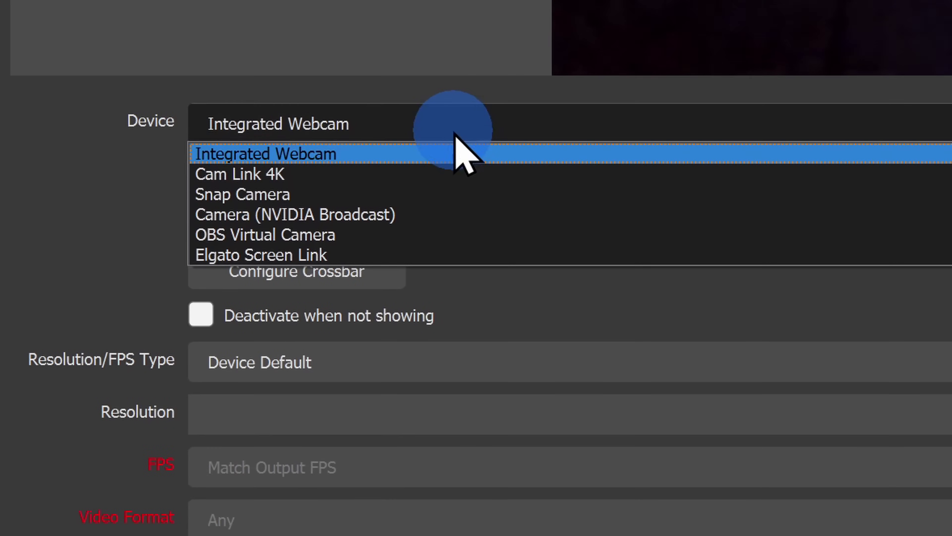
left_click(485, 212)
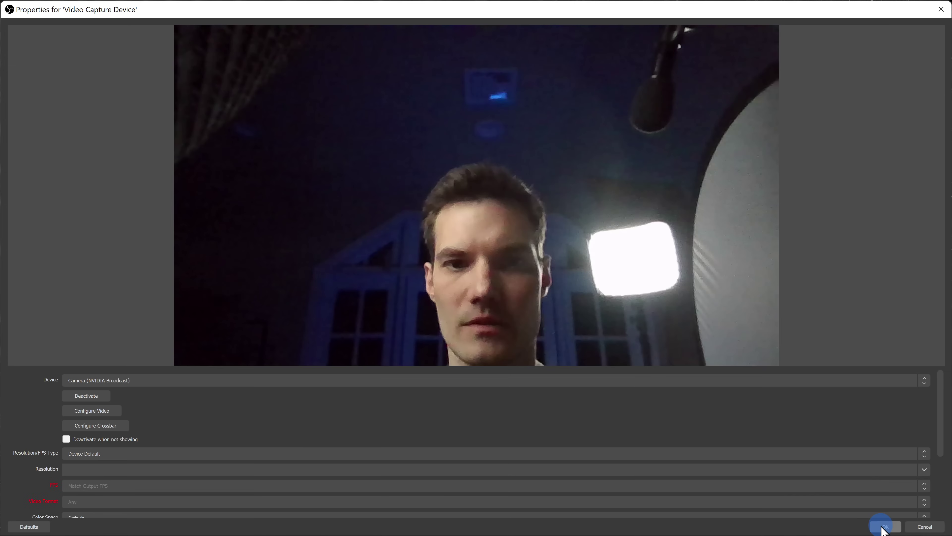
left_click(882, 527)
key("ctrl+f")
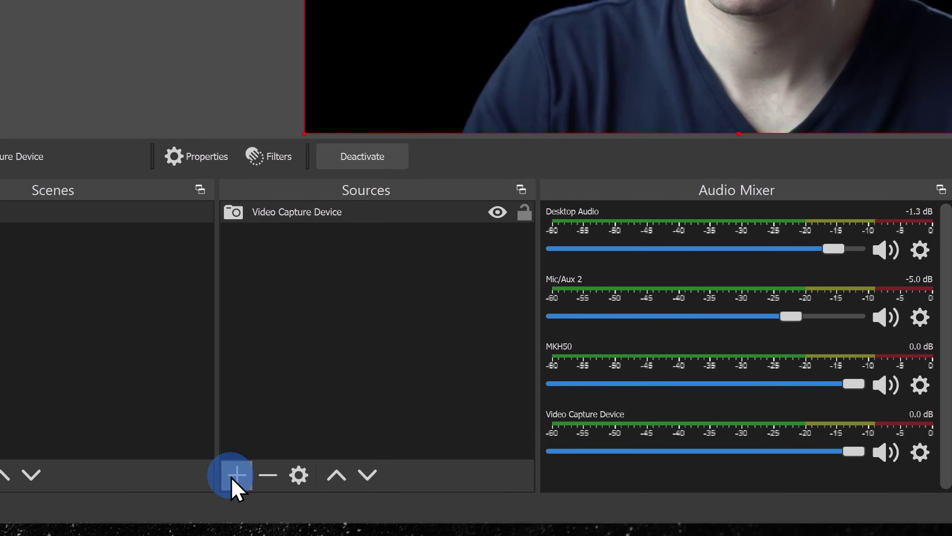
Add a Media Source playing Media7.mp4 with Loop enabled.
left_click(236, 475)
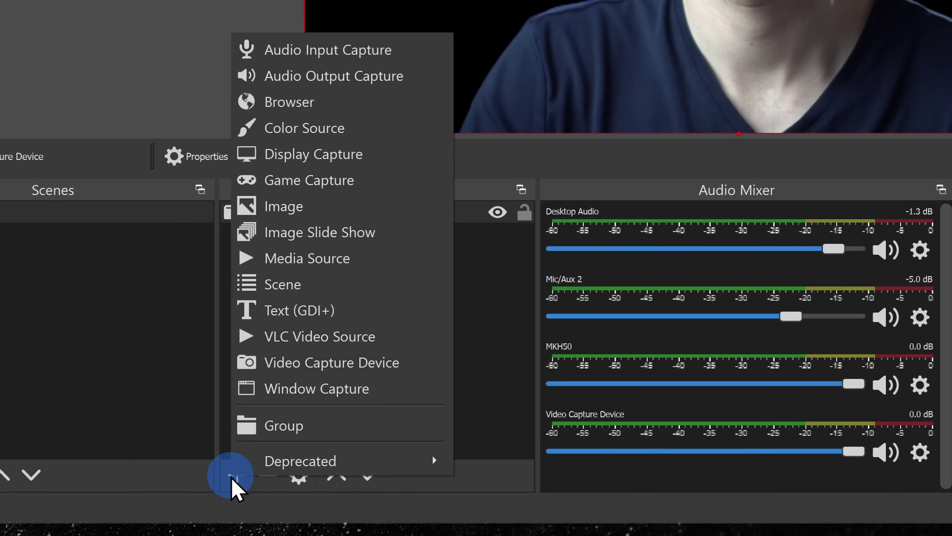
left_click(286, 207)
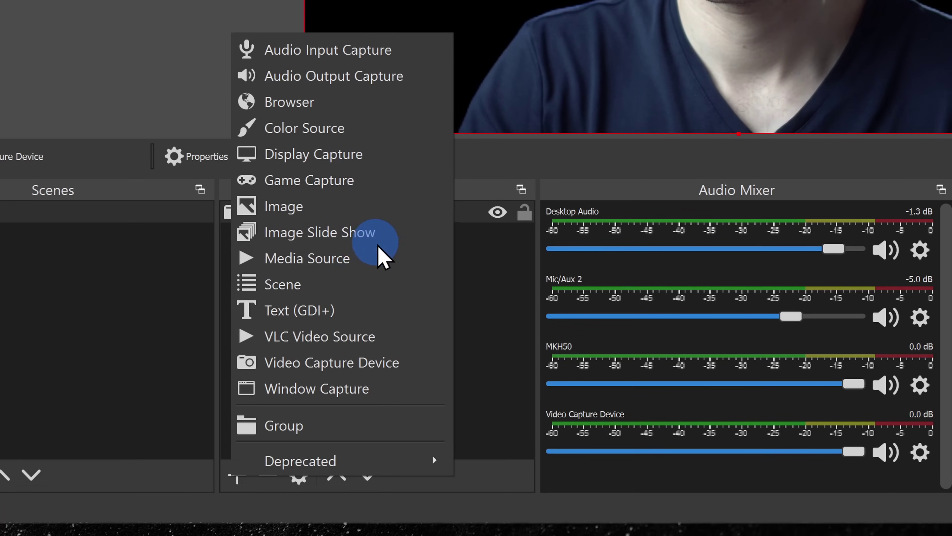
left_click(358, 259)
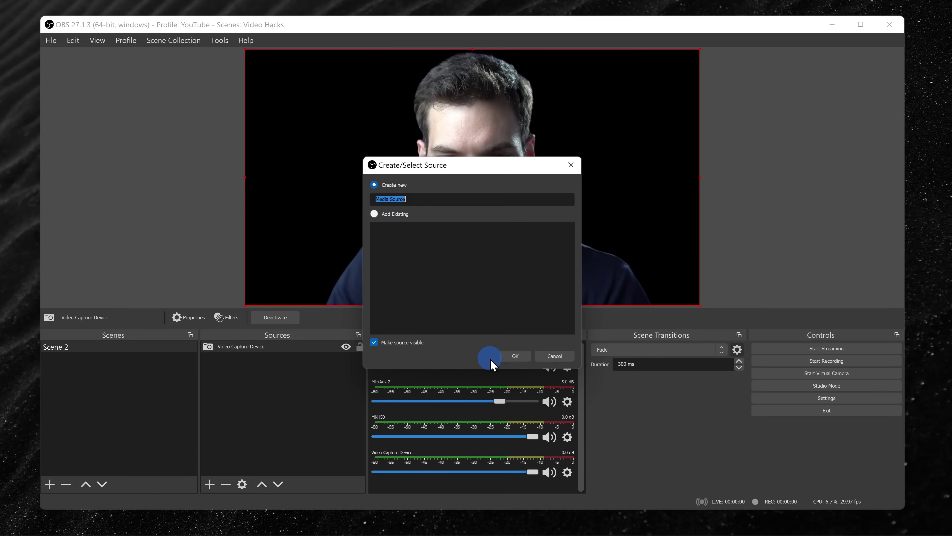
left_click(514, 355)
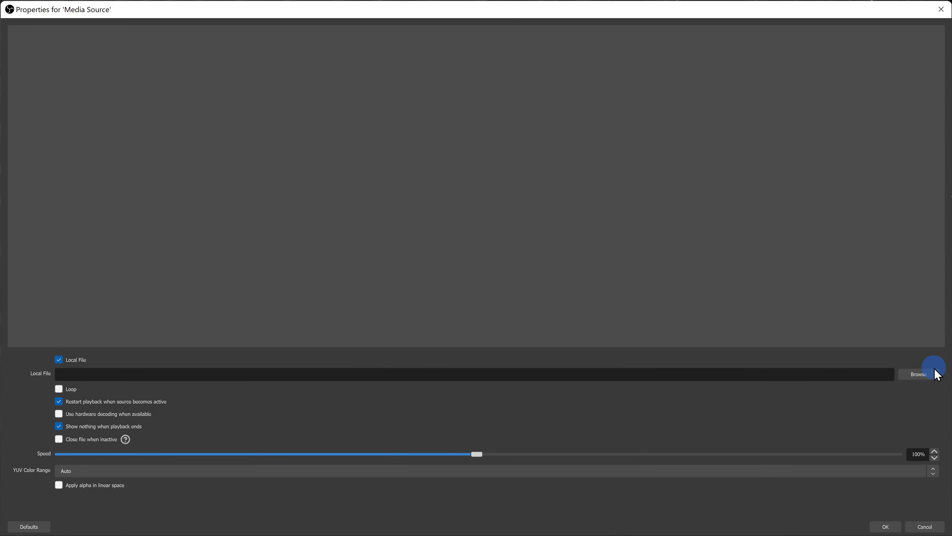
left_click(919, 374)
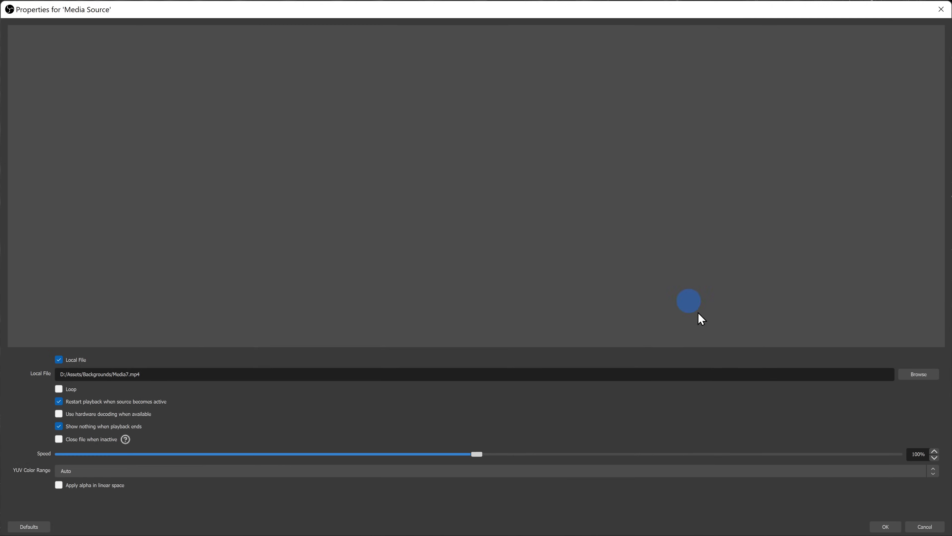
left_click(58, 386)
left_click(751, 520)
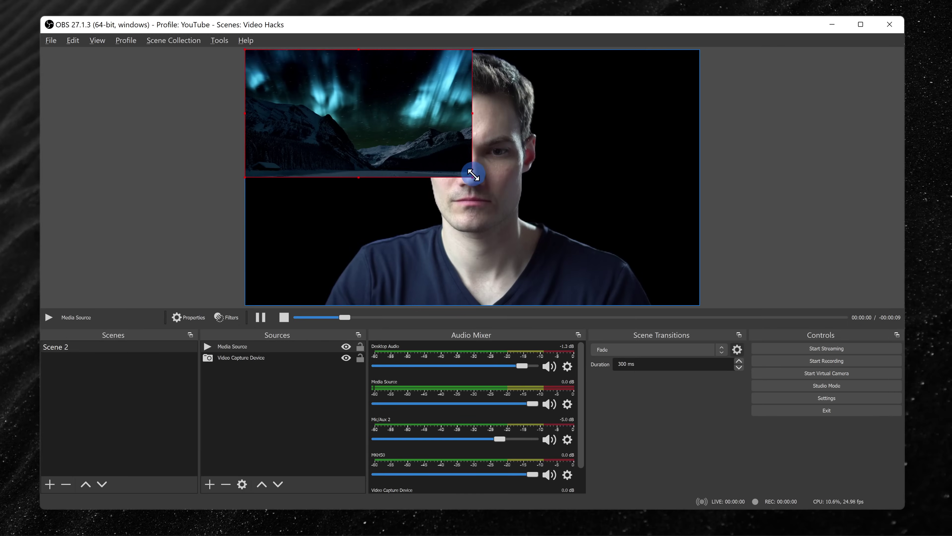
Stretch the aurora video to fill the canvas and move it below the Video Capture Device.
left_click_drag(473, 176, 685, 304)
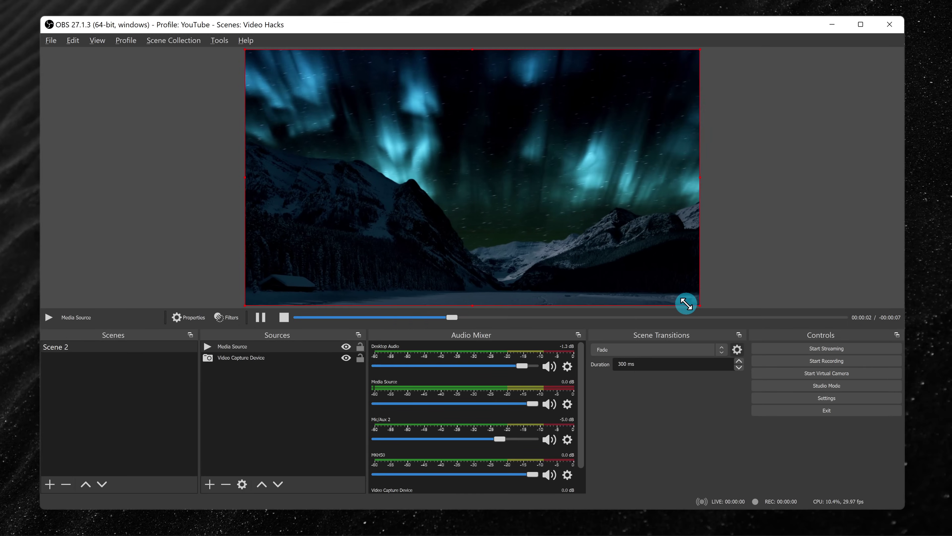
left_click_drag(240, 345, 250, 362)
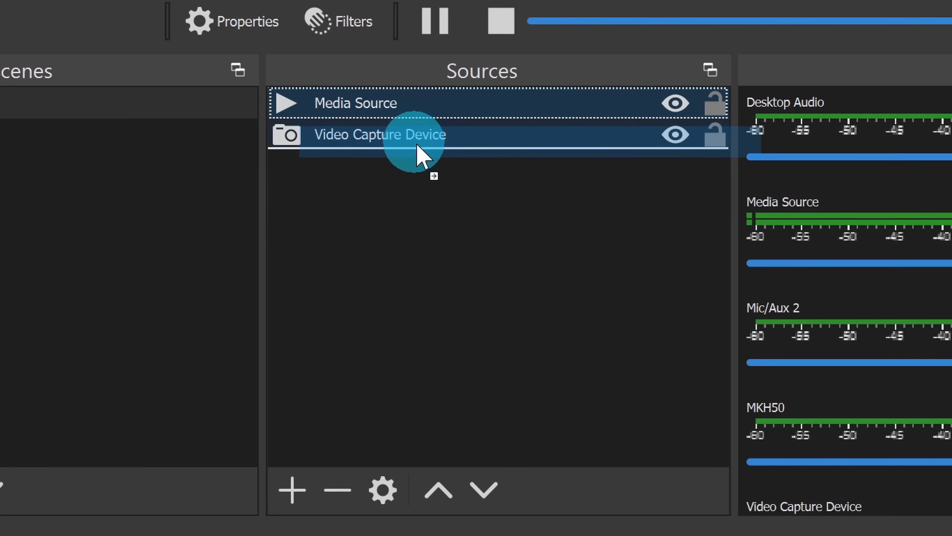
left_click_drag(418, 146, 387, 159)
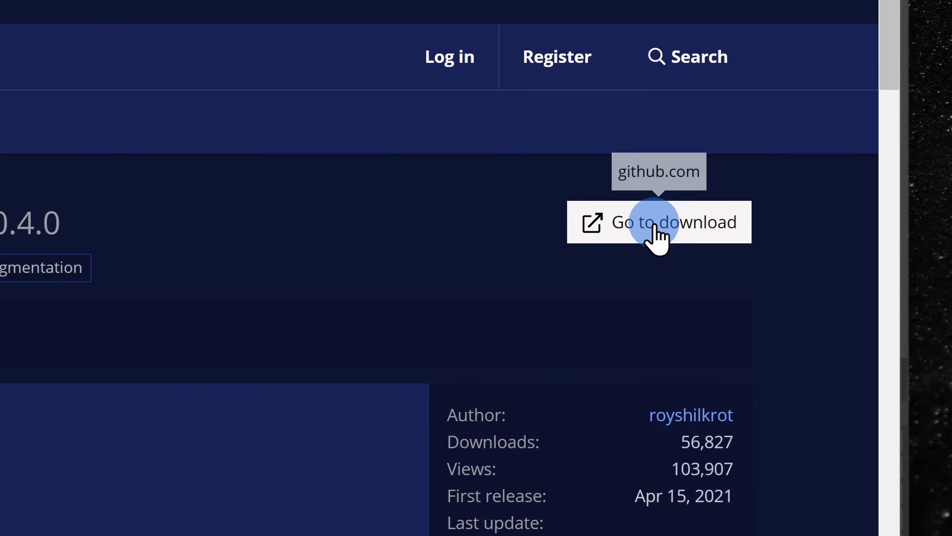
Open the plugin's v0.4.0 GitHub release page and scroll down to the Assets list.
left_click(655, 225)
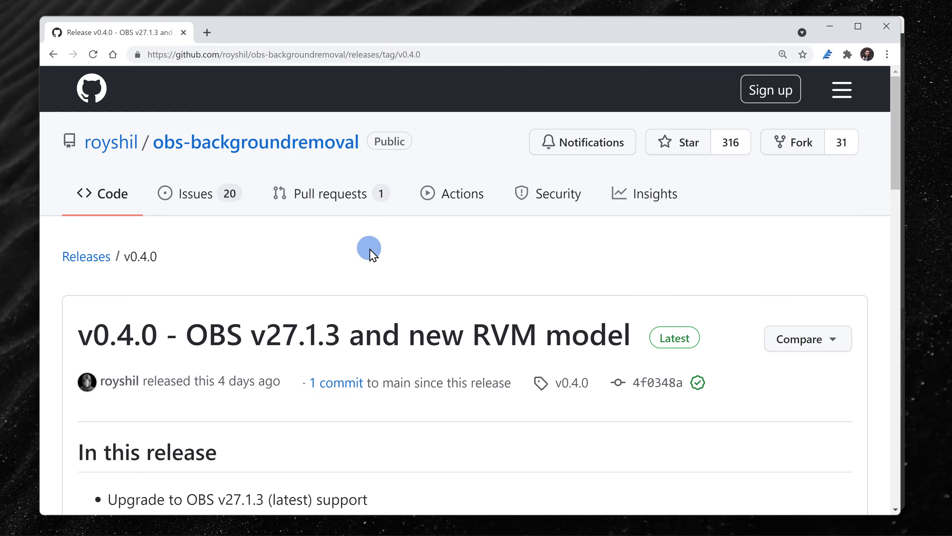
scroll(370, 249, "down", 10)
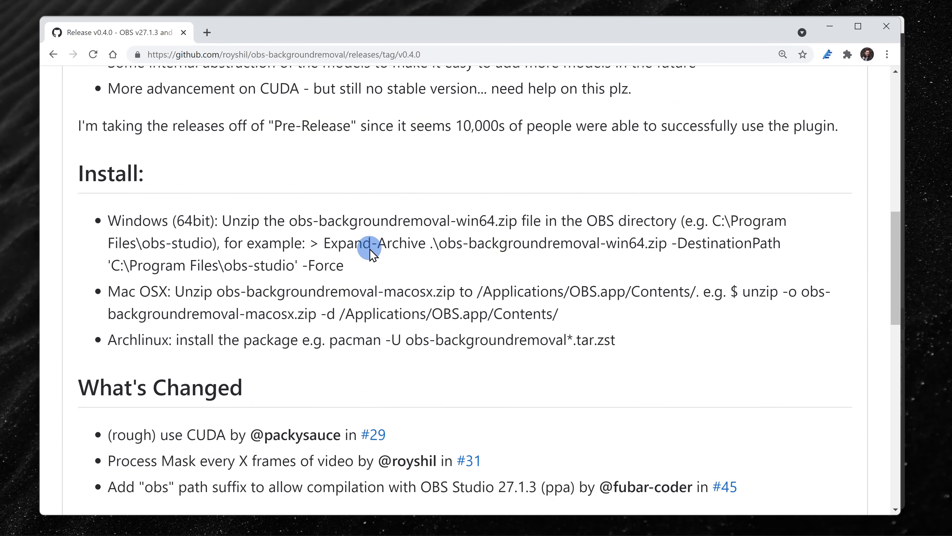
scroll(369, 249, "down", 11)
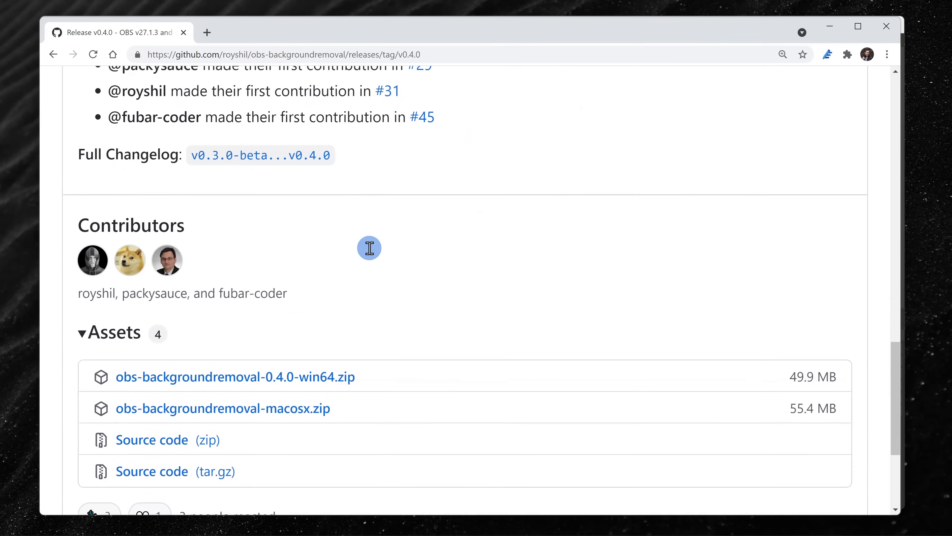
scroll(370, 247, "down", 4)
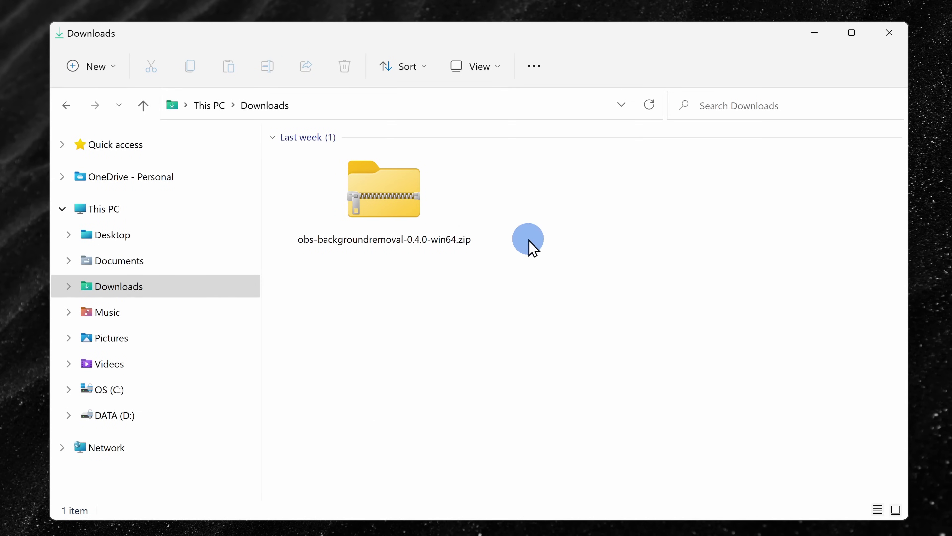
Extract the downloaded plugin zip and select its data and obs-plugins folders.
left_click(417, 213)
right_click(406, 205)
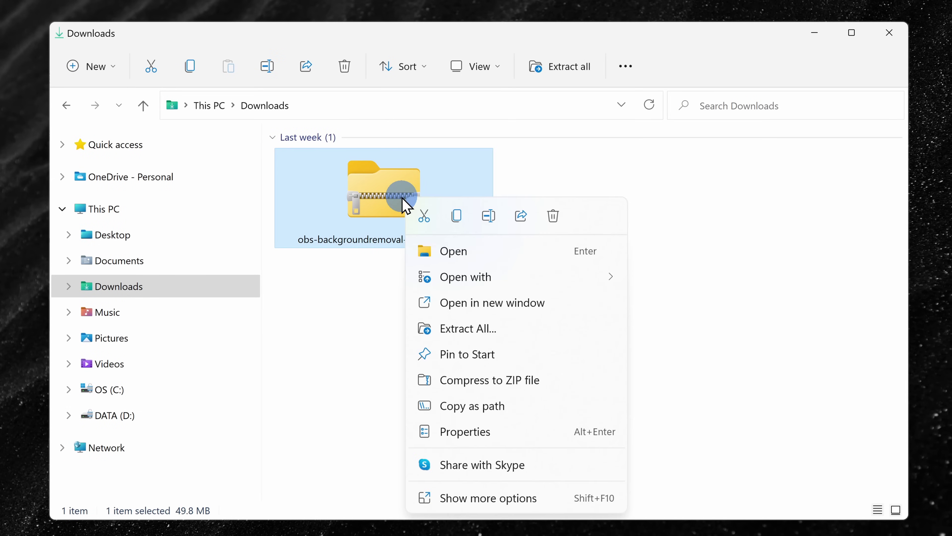
left_click(492, 330)
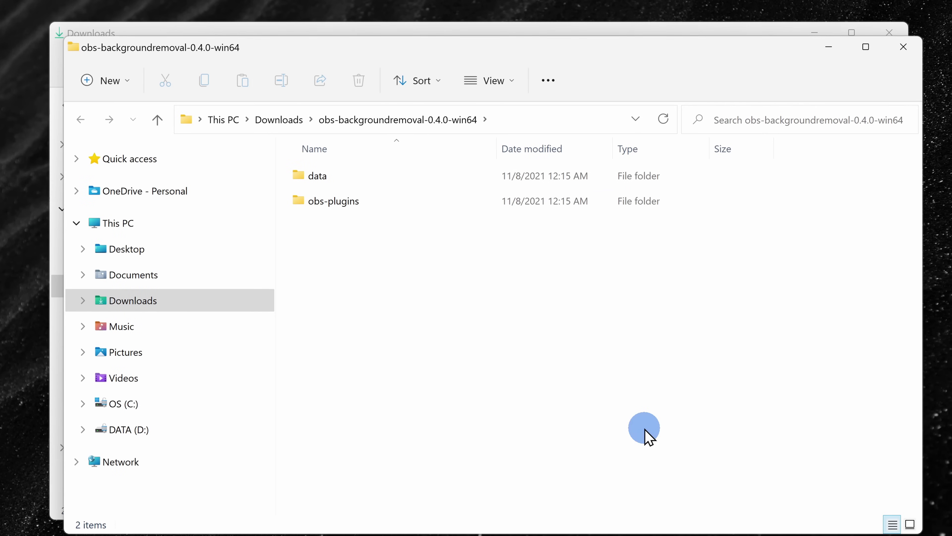
left_click_drag(359, 259, 351, 184)
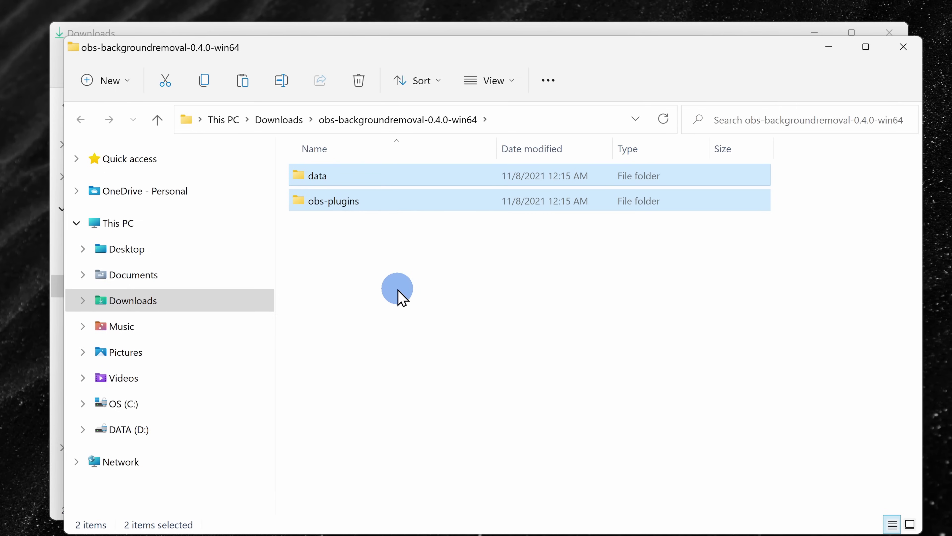
Paste the folders into C:\Program Files\obs-studio, granting administrator permission.
left_click(127, 408)
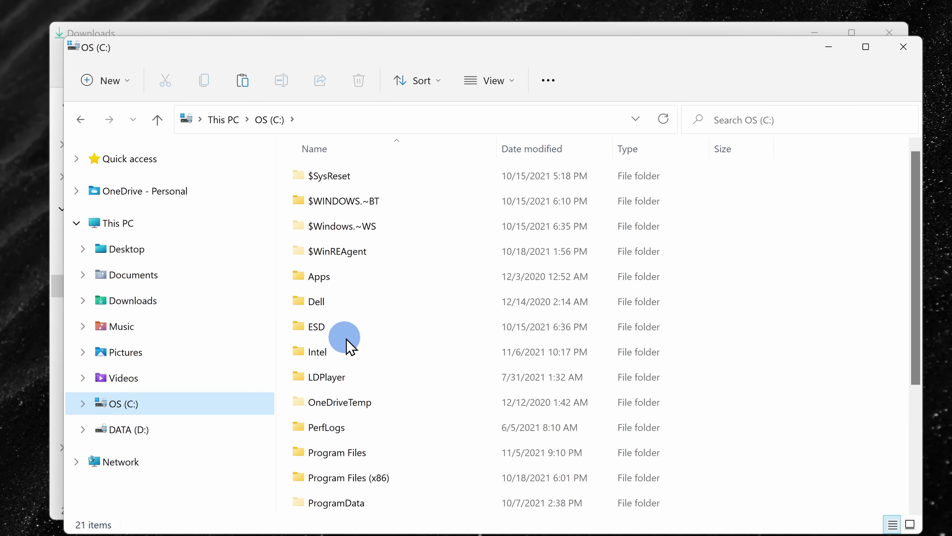
double_click(373, 453)
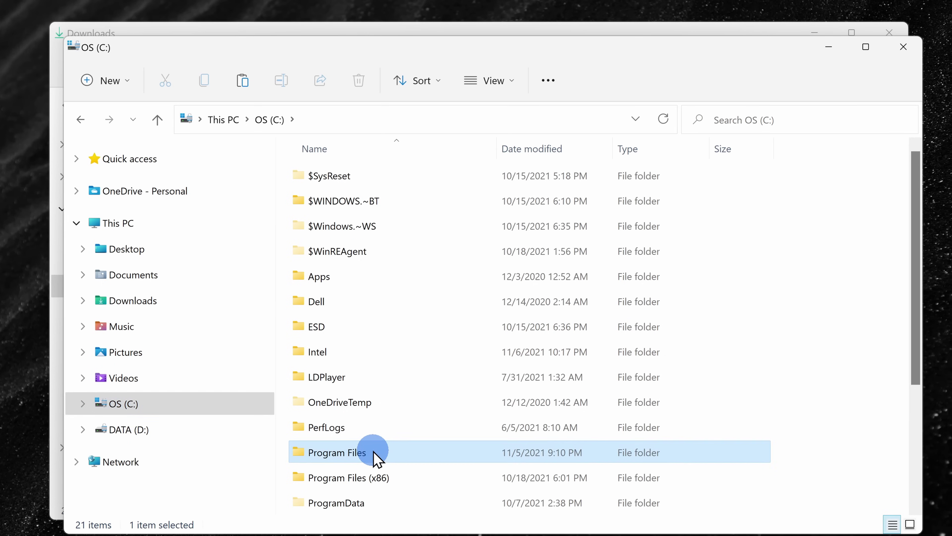
scroll(428, 420, "down", 7)
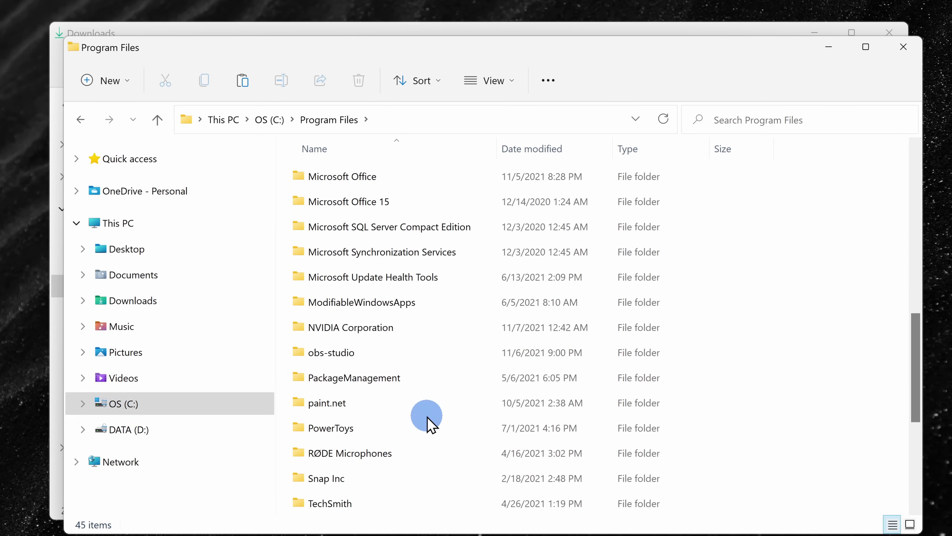
double_click(400, 359)
key("ctrl+v")
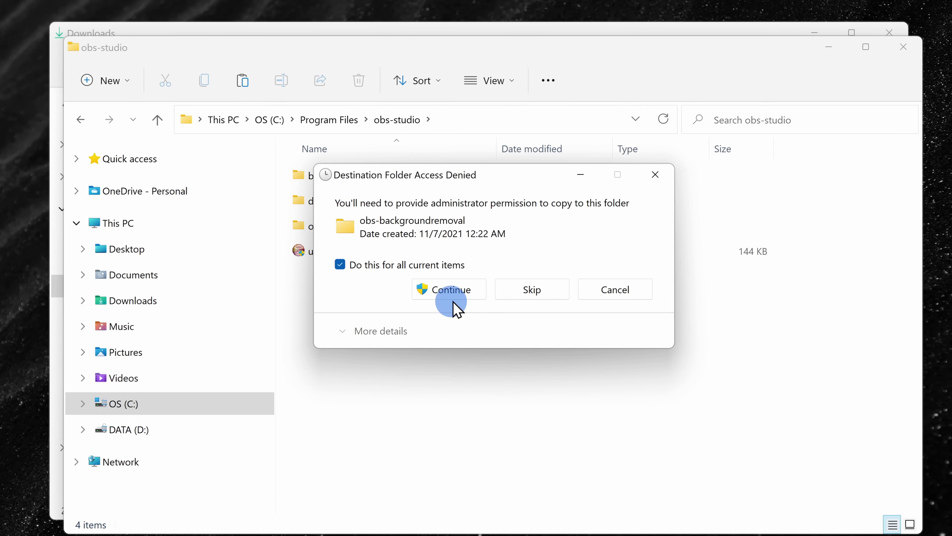
left_click(455, 296)
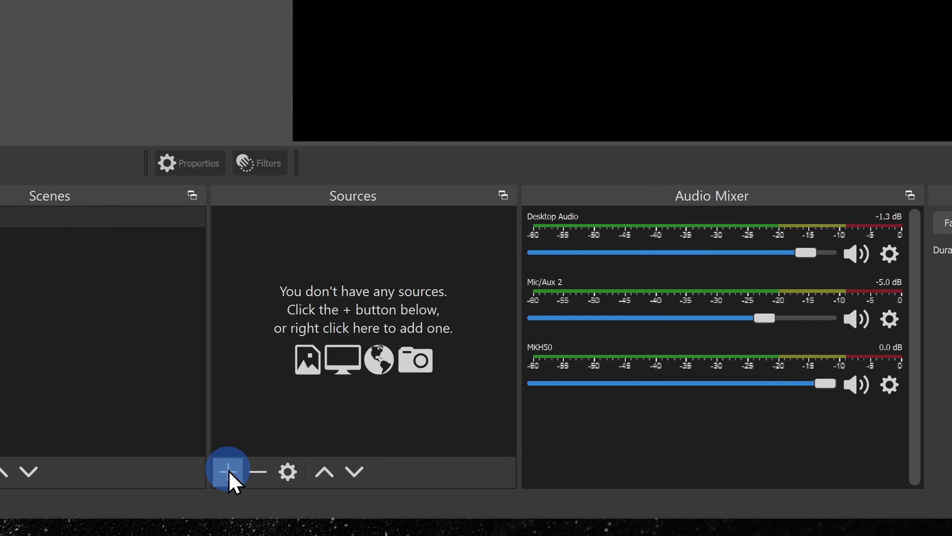
Add a Video Capture Device source with the webcam as its device, then select it.
left_click(210, 484)
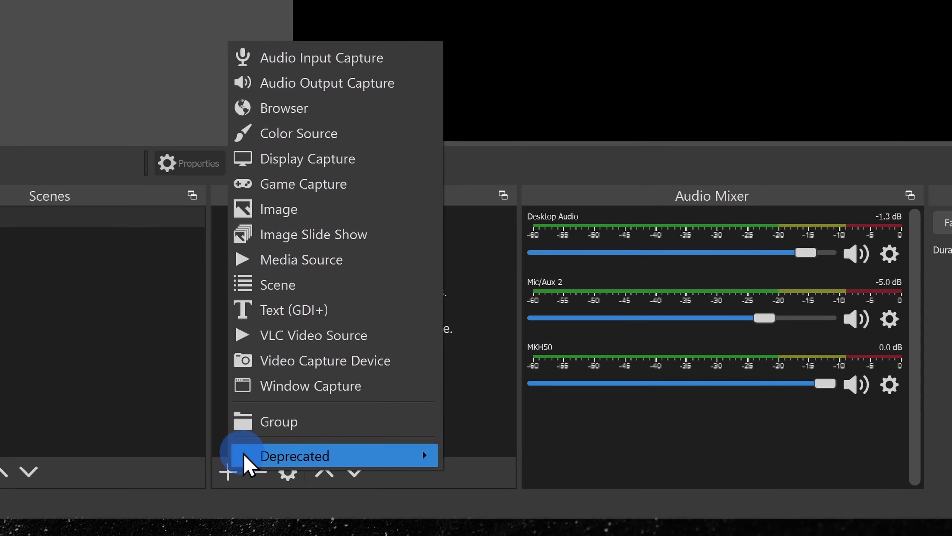
left_click(354, 359)
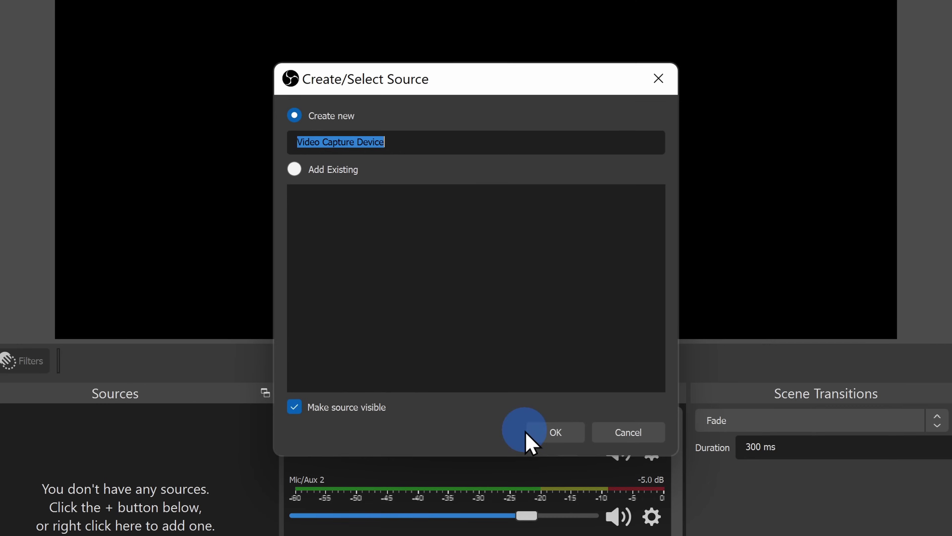
left_click(541, 432)
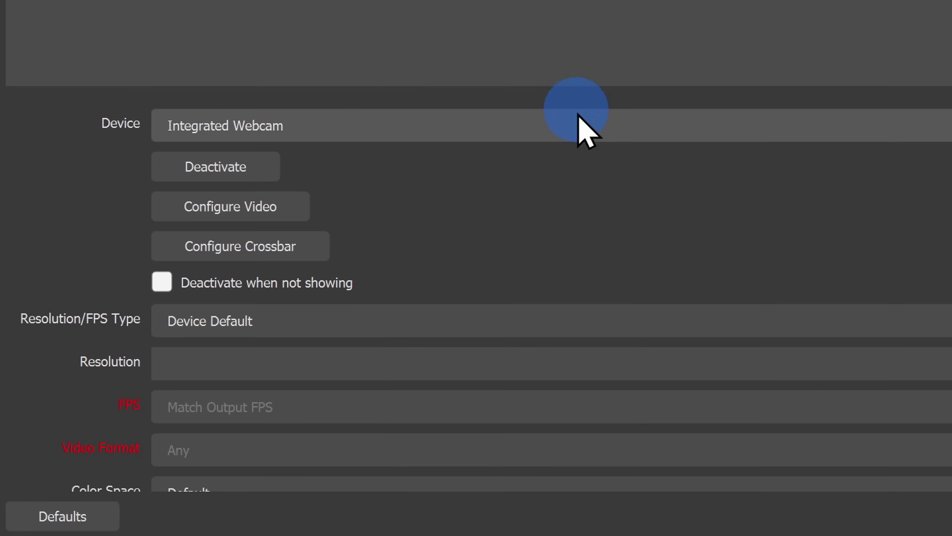
left_click(578, 120)
left_click(473, 169)
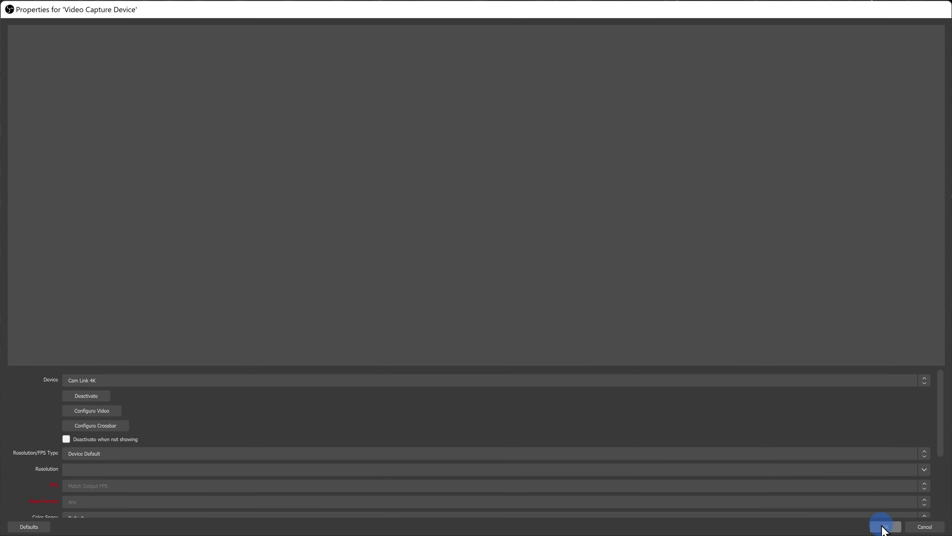
left_click(881, 524)
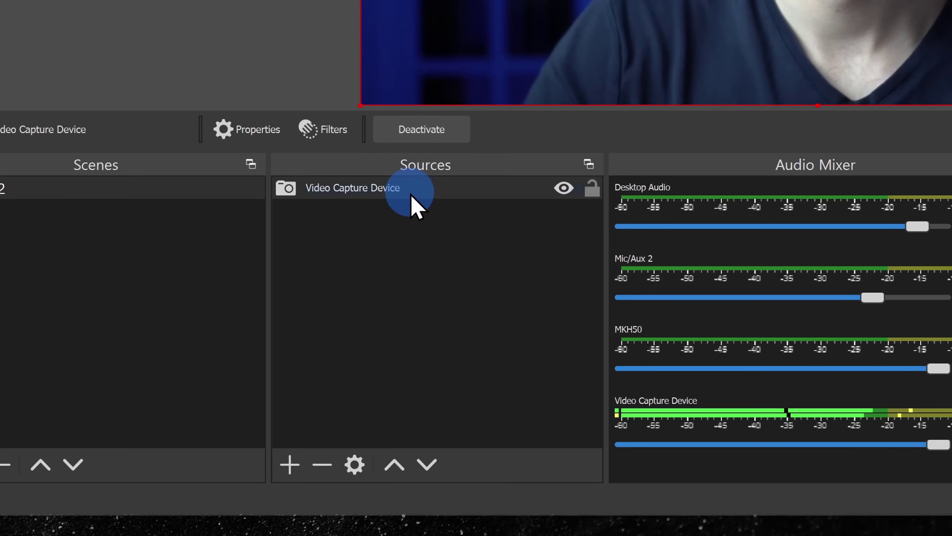
left_click(291, 346)
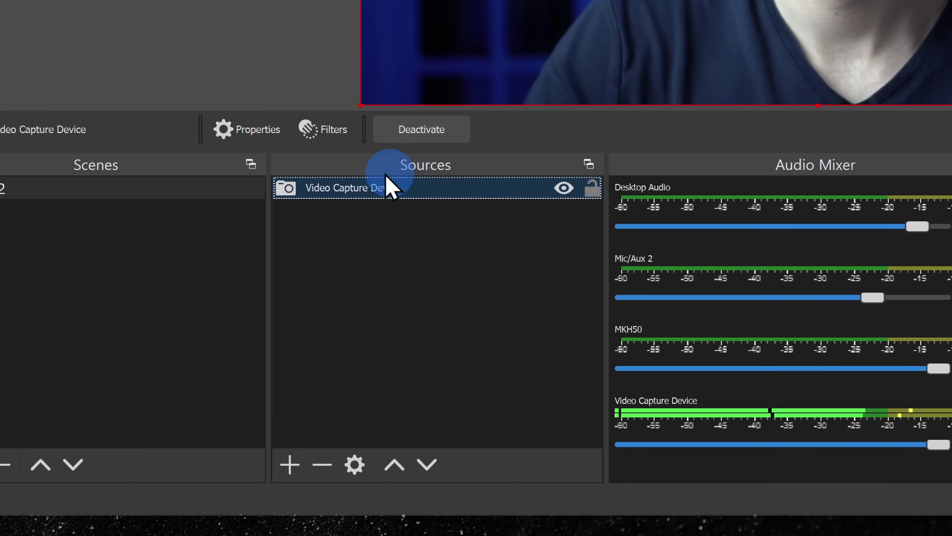
Add a Background Removal filter to the camera source with its default name.
left_click(337, 138)
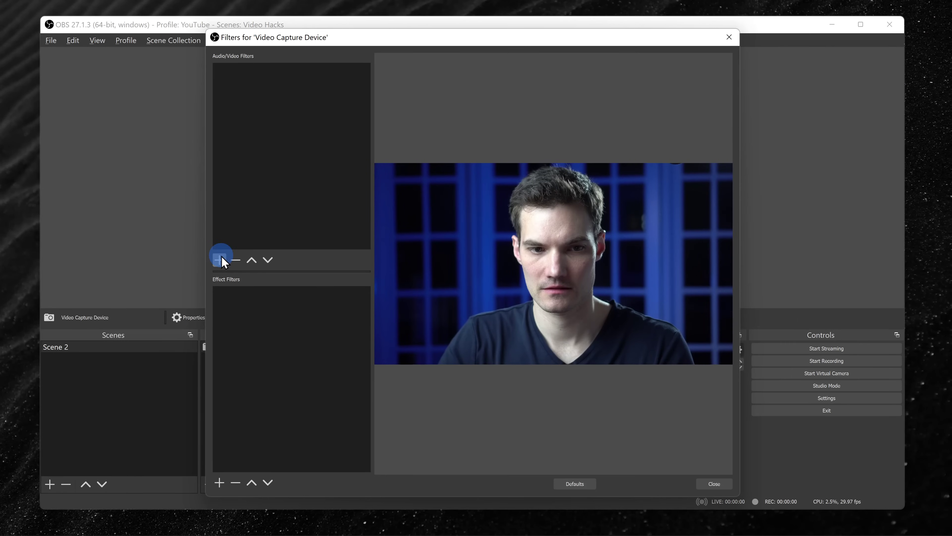
left_click(221, 259)
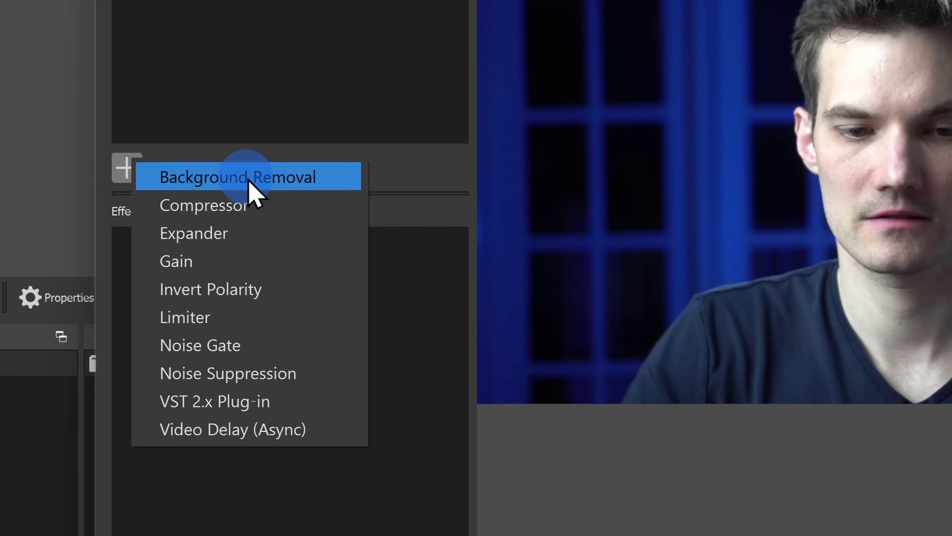
left_click(241, 183)
key("Return")
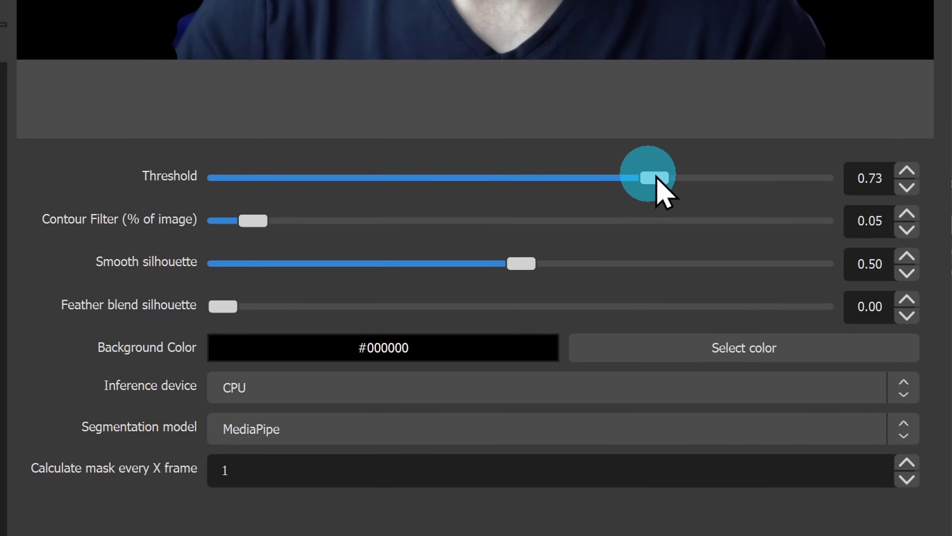
Set the filter's Threshold to about 0.50 and its background colour to pure green.
left_click_drag(656, 175, 514, 180)
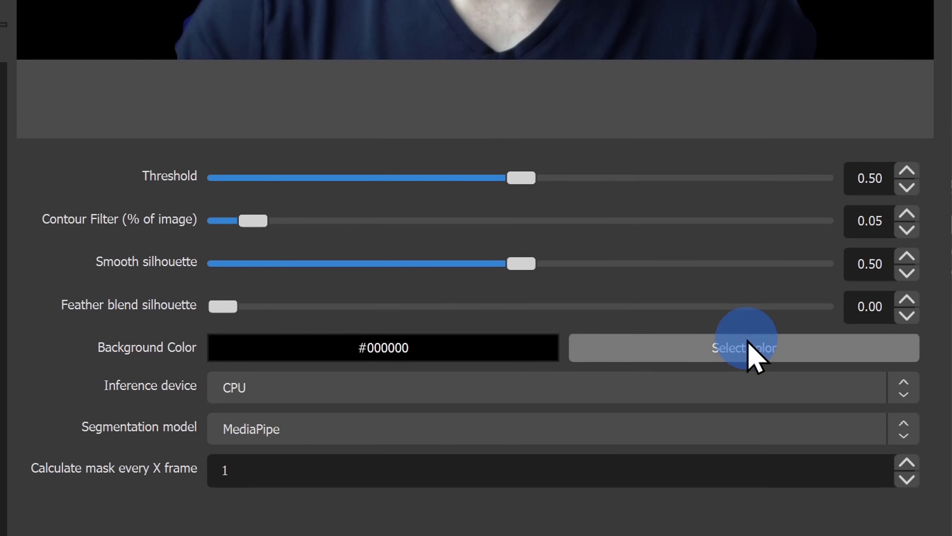
left_click(708, 349)
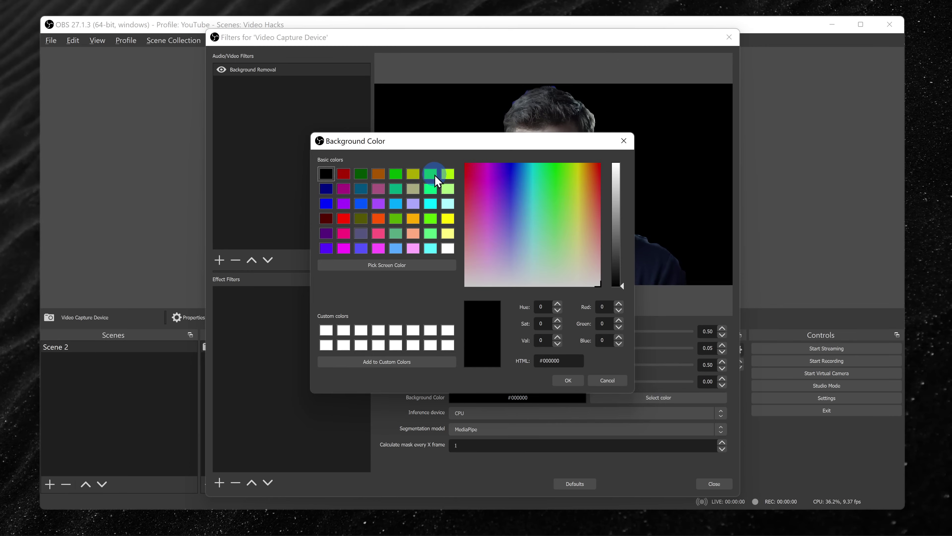
left_click(431, 174)
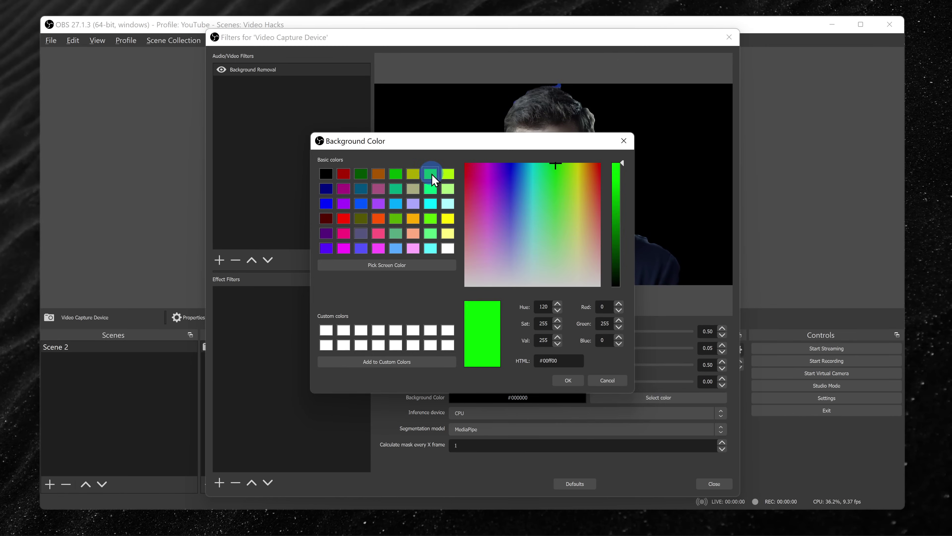
left_click(568, 380)
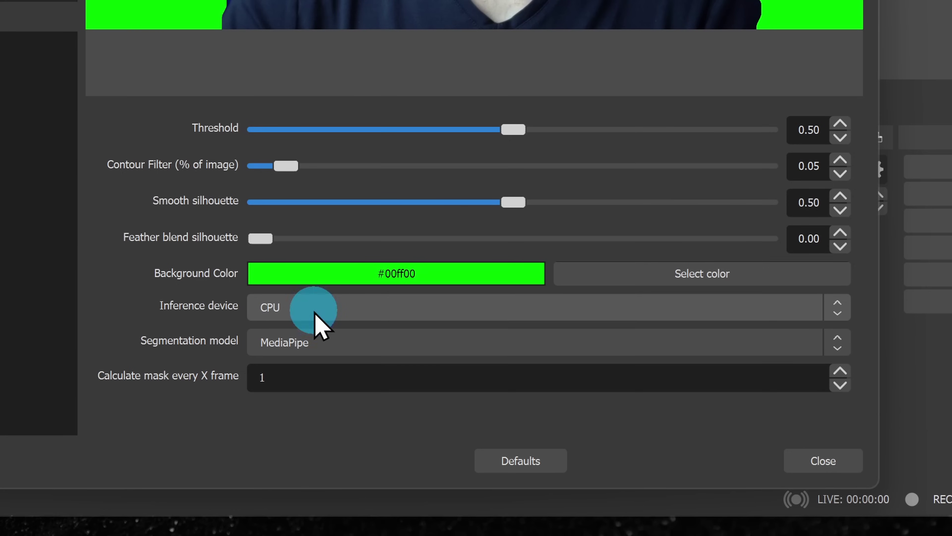
Set the inference device to CPU and the segmentation model to Robust Video Matting.
left_click(314, 308)
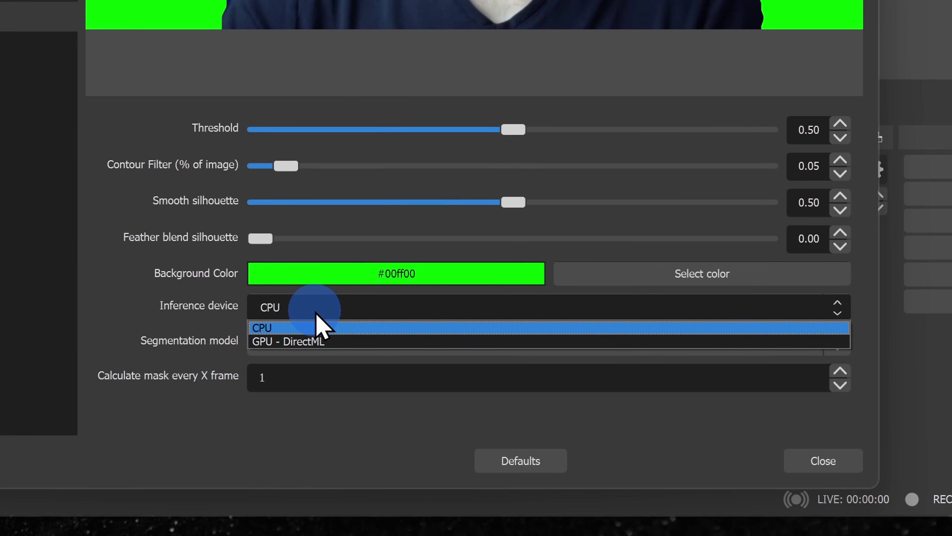
left_click(335, 339)
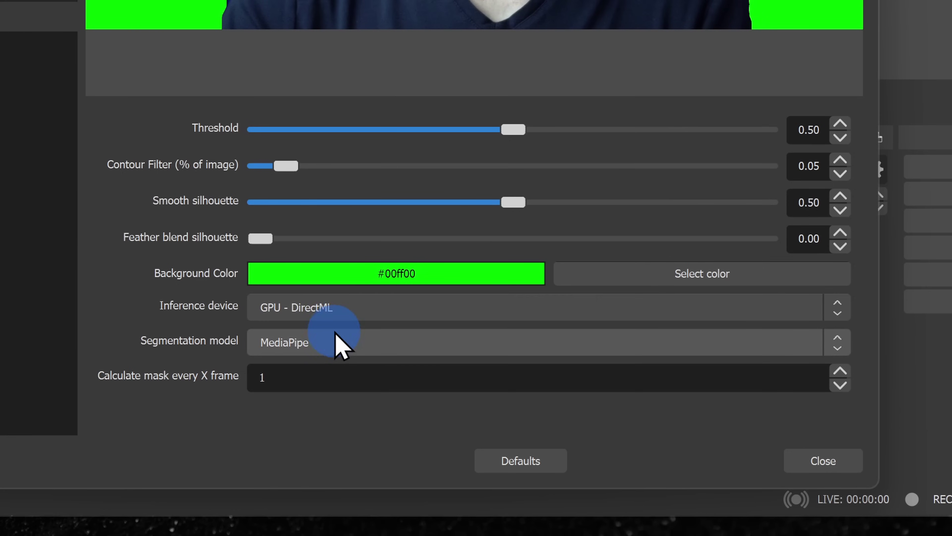
left_click(369, 310)
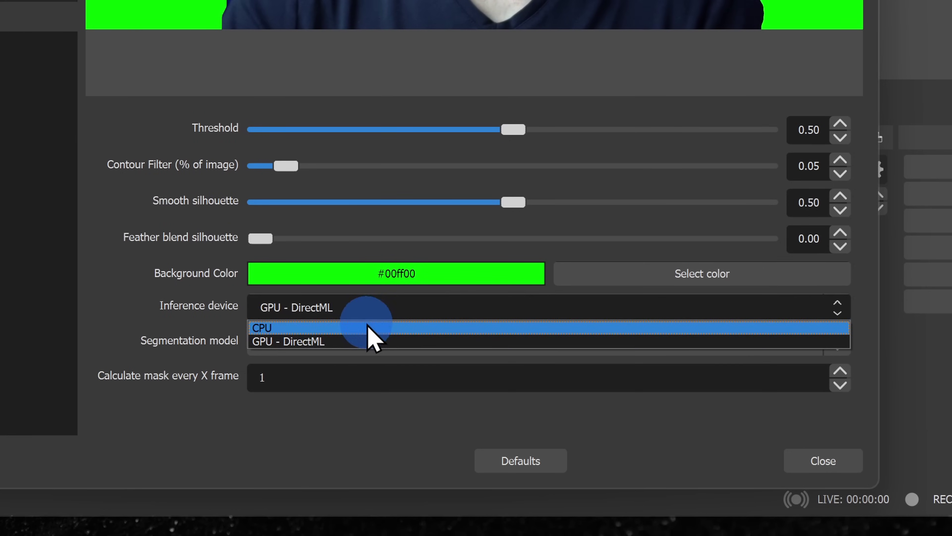
left_click(371, 323)
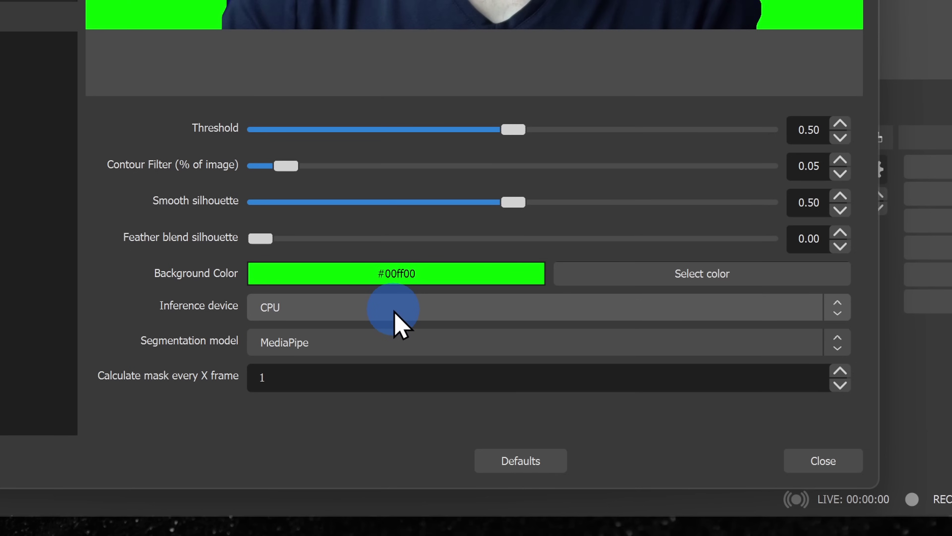
left_click(385, 349)
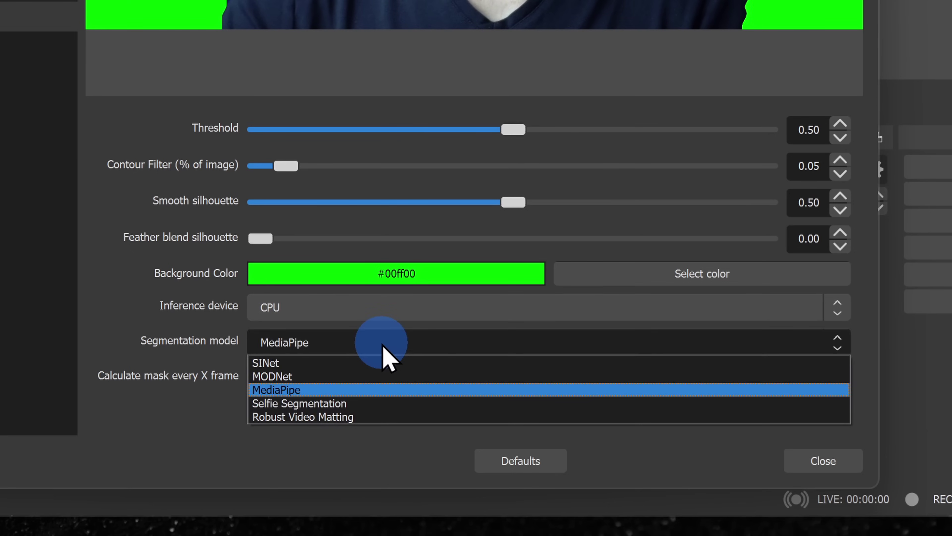
left_click(384, 362)
left_click(383, 349)
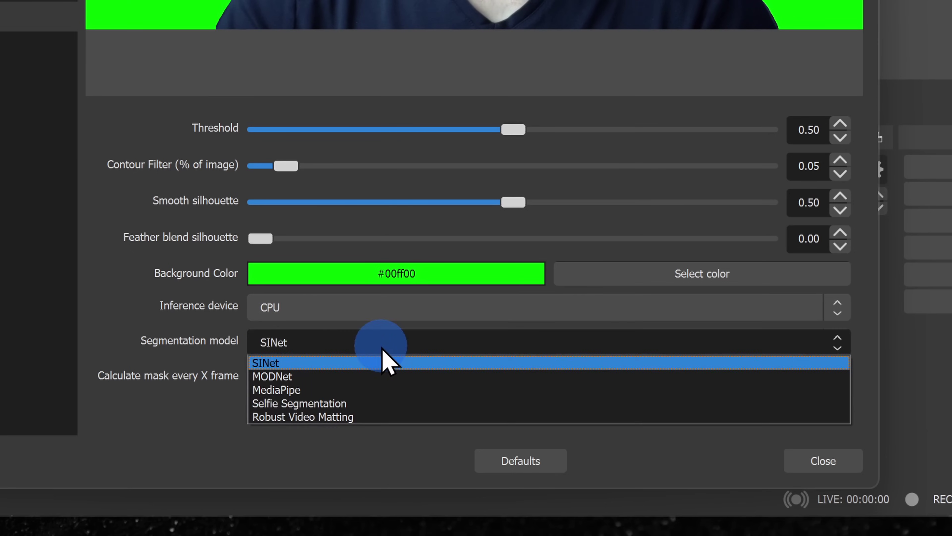
left_click(382, 377)
left_click(385, 350)
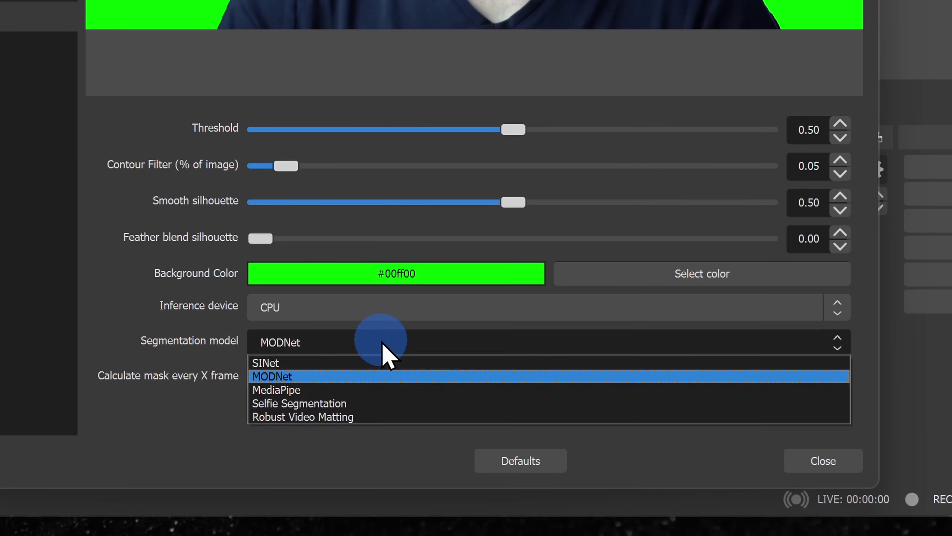
left_click(379, 417)
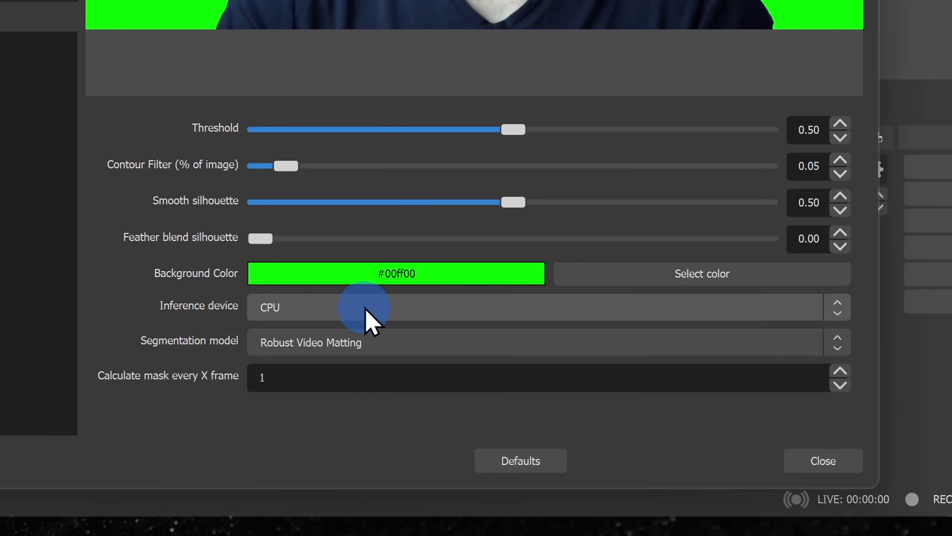
Keep the mask calculated every frame (value 1) and close the filters window.
left_click(332, 379)
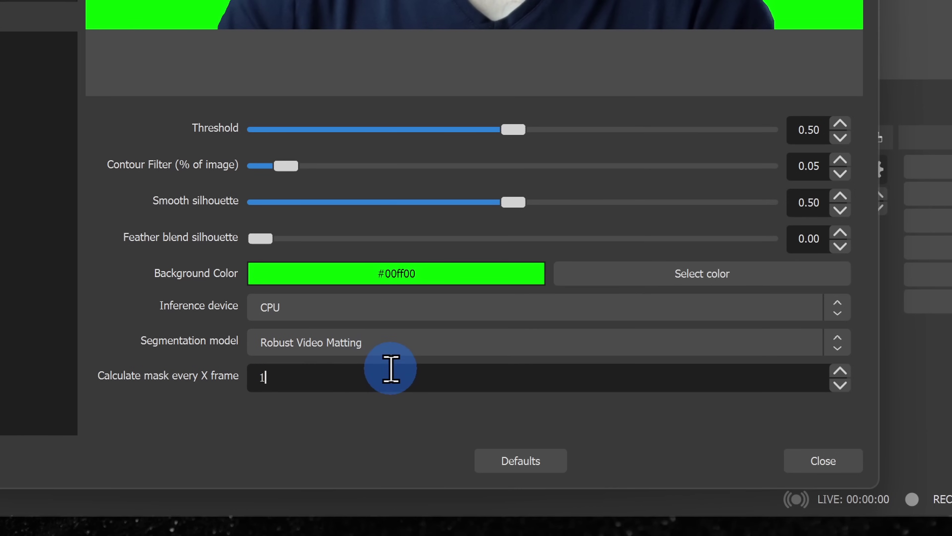
key("BackSpace")
type("2")
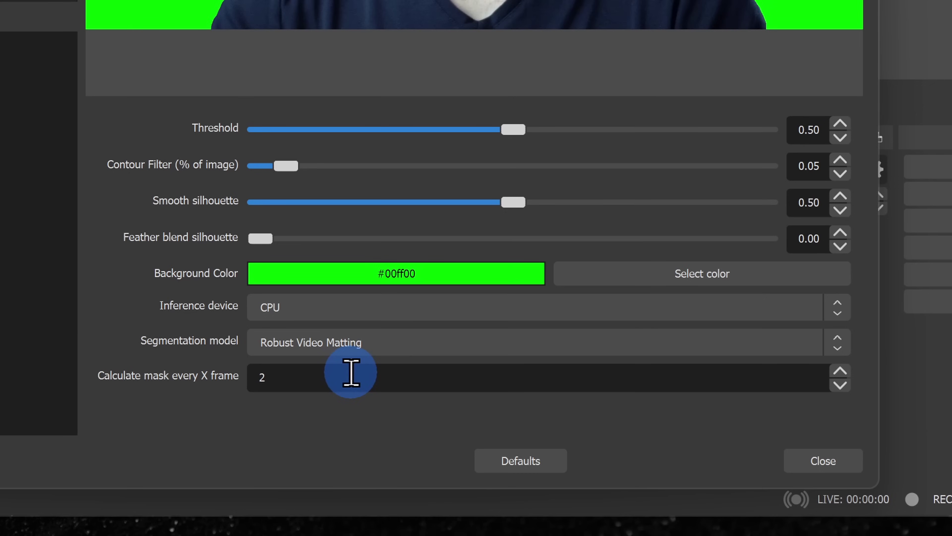
key("BackSpace")
type("5")
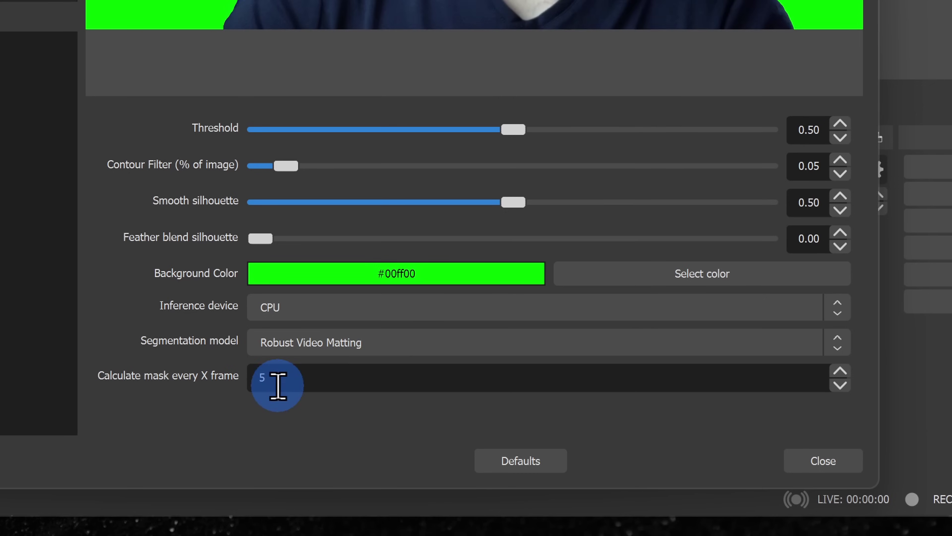
key("BackSpace")
type("1")
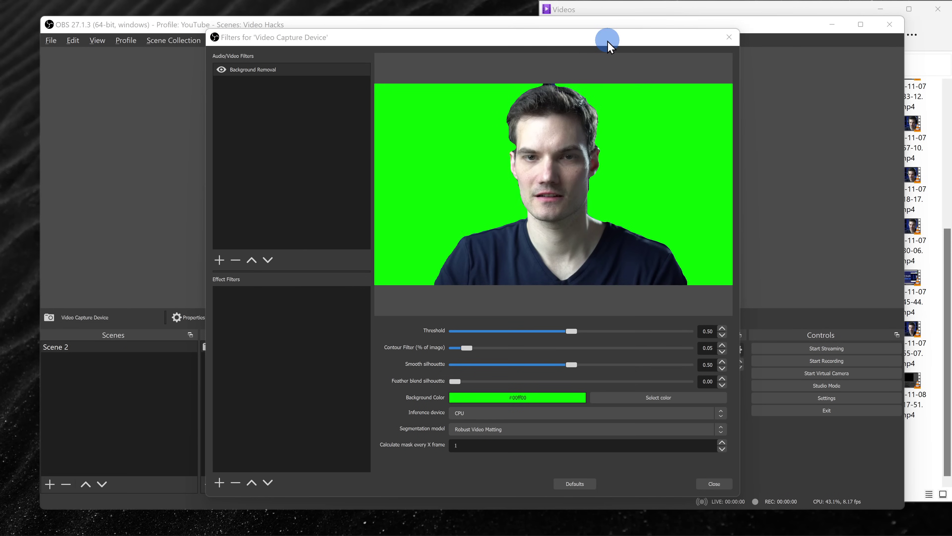
left_click(714, 484)
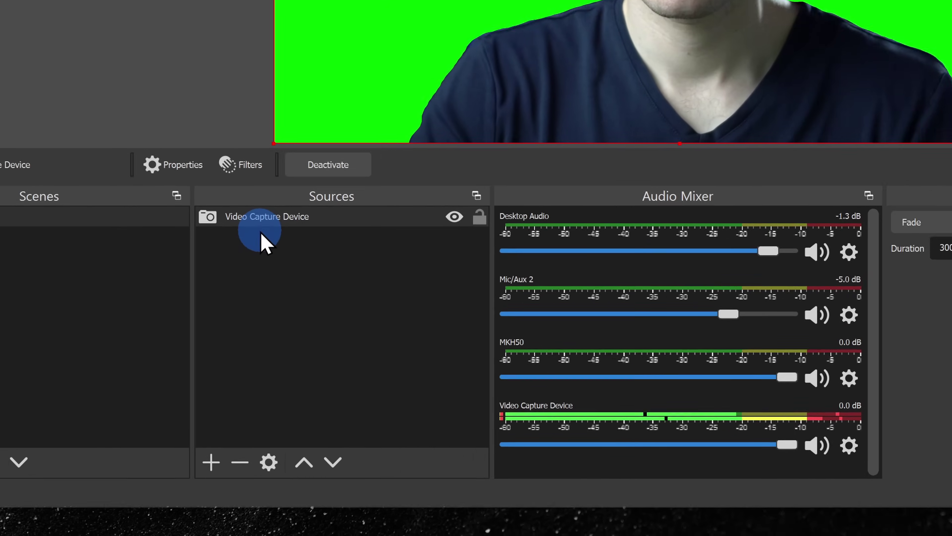
Add a Chroma Key effect filter to the Video Capture Device webcam source.
left_click(244, 347)
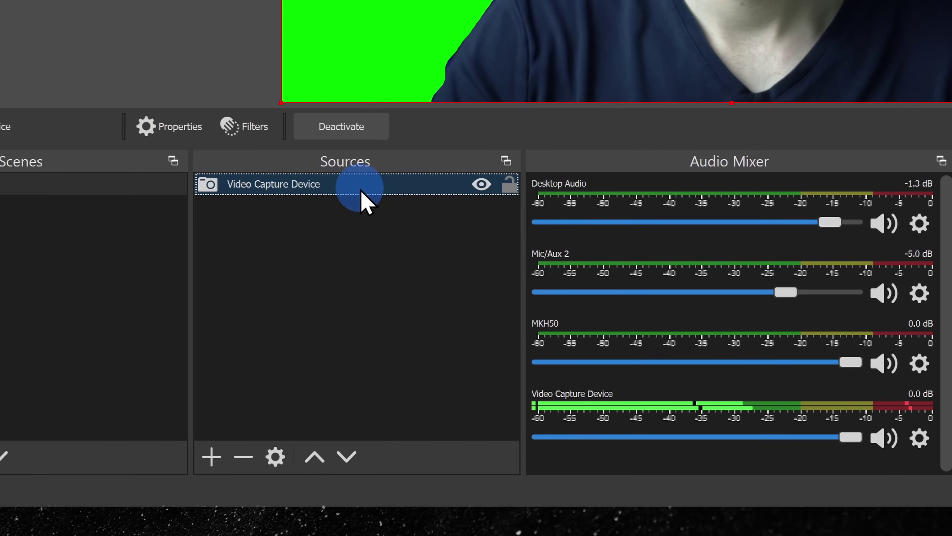
left_click(251, 128)
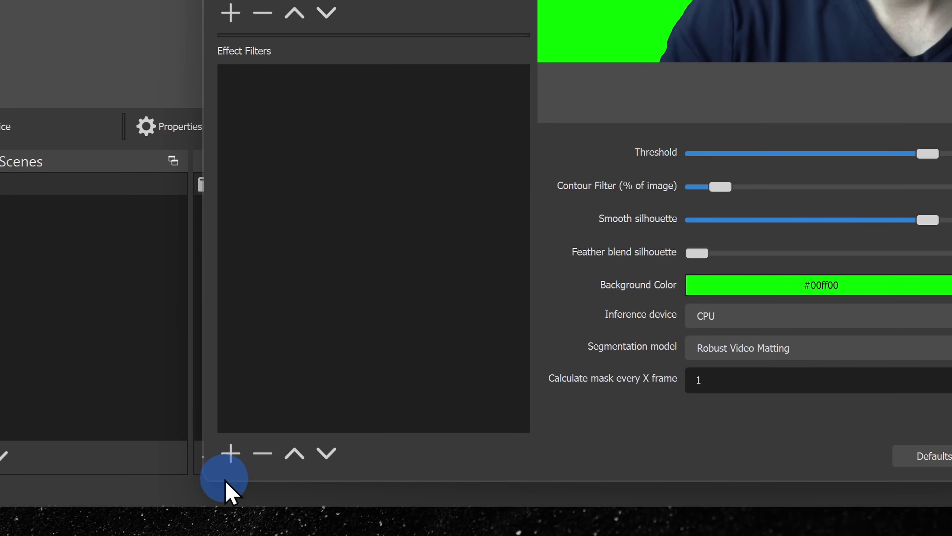
left_click(230, 453)
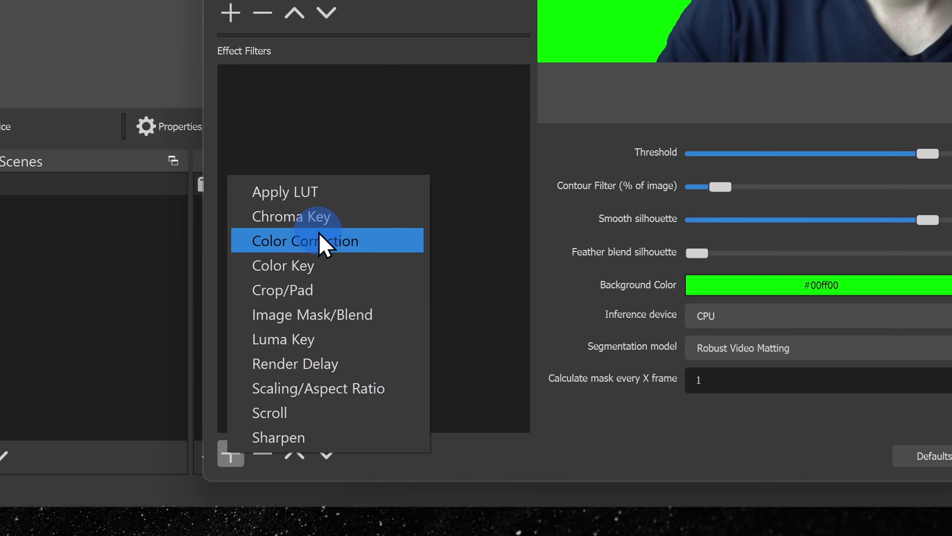
left_click(324, 219)
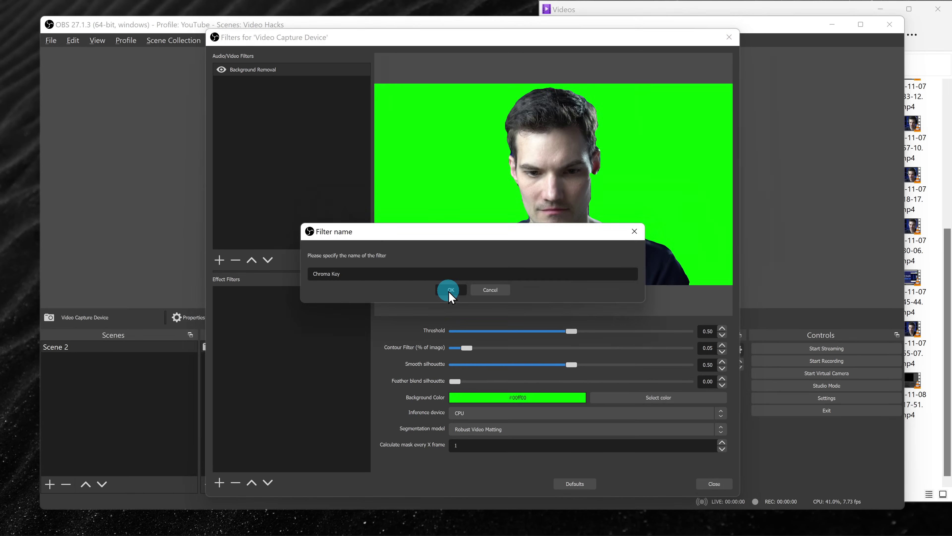
left_click(693, 74)
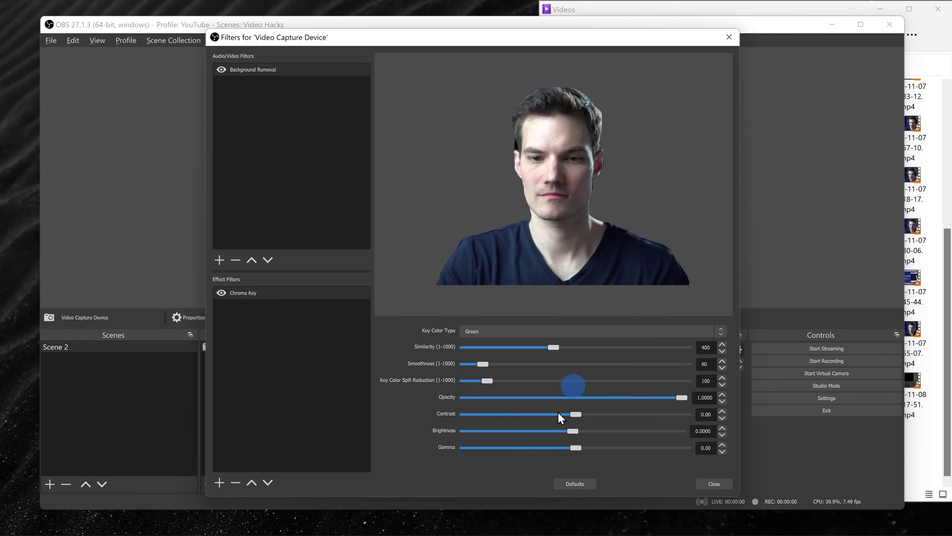
left_click(714, 483)
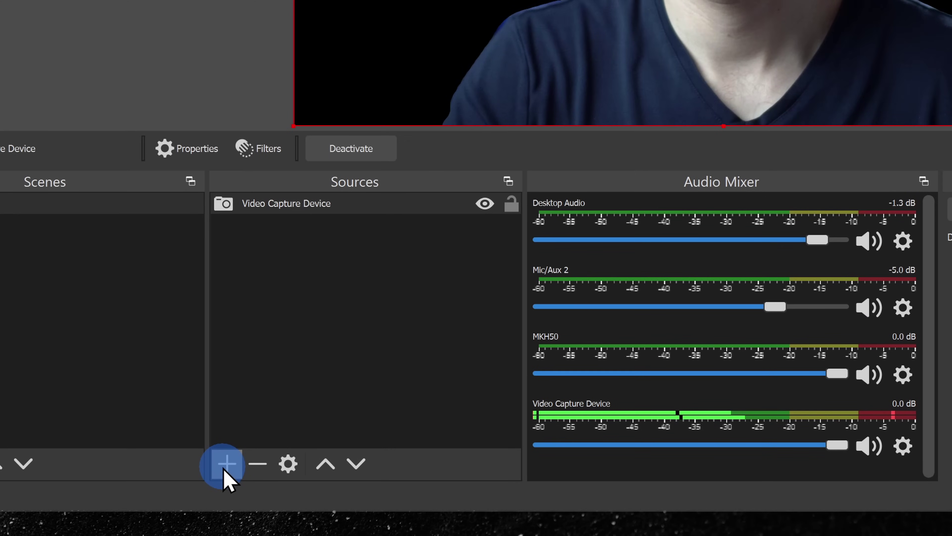
Add a Media Source for Media7.mp4 and move it beneath the webcam layer.
left_click(225, 466)
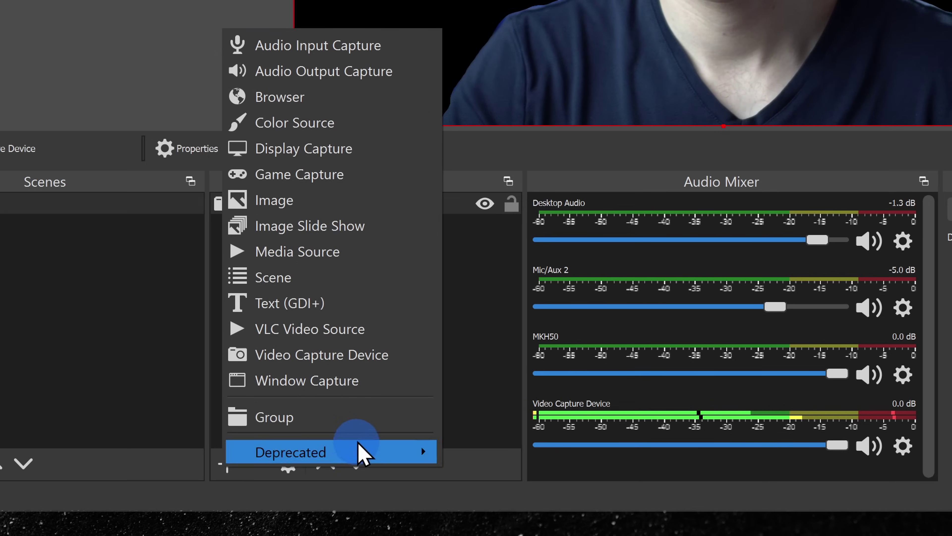
left_click(315, 258)
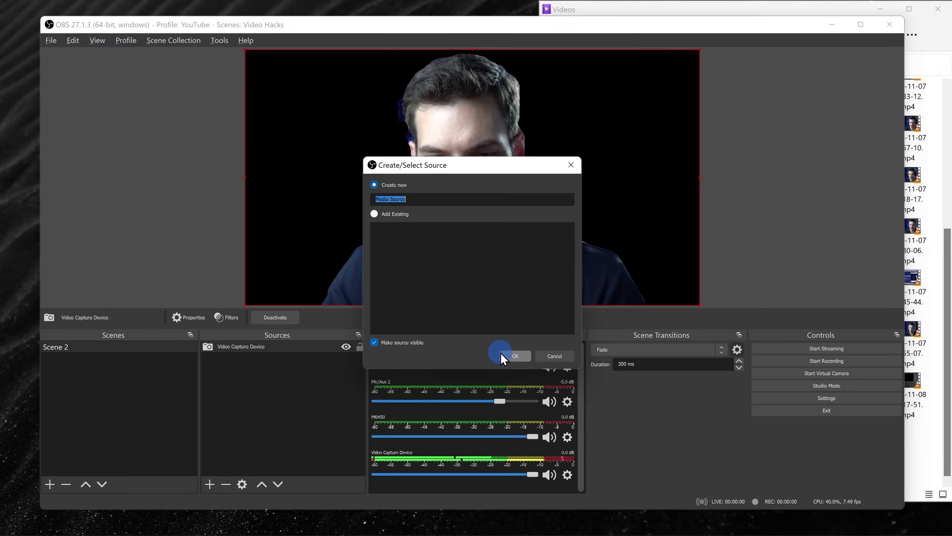
left_click(804, 221)
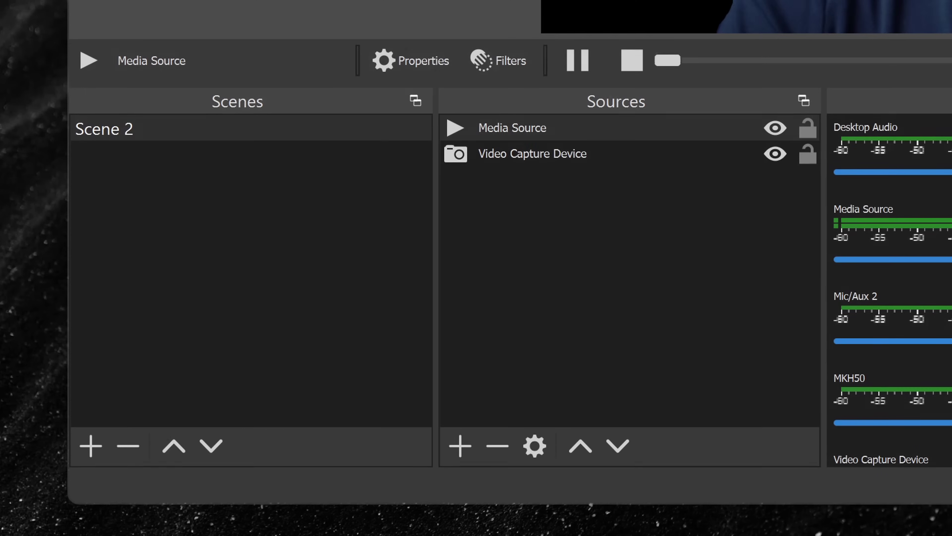
left_click_drag(600, 128, 605, 153)
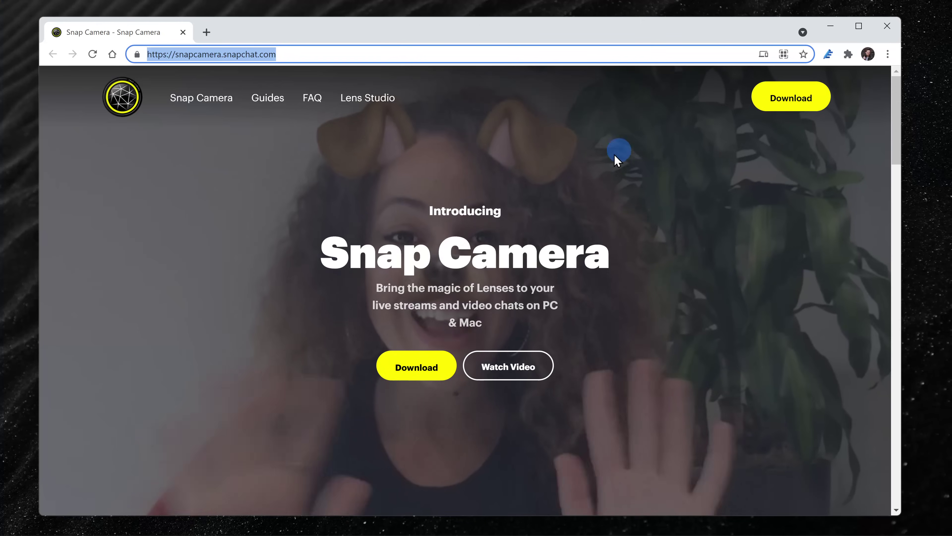
Download Snap Camera from snapcamera.snapchat.com.
left_click(383, 368)
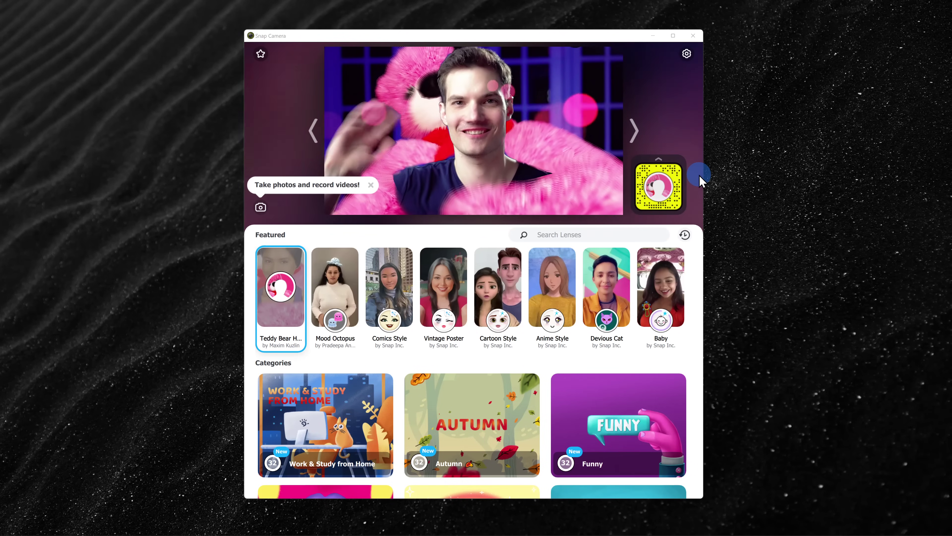
Try the Mood Octopus and Comics Style lenses, then search 'chrom' and apply the Chroma Key lens.
left_click(352, 286)
left_click(393, 285)
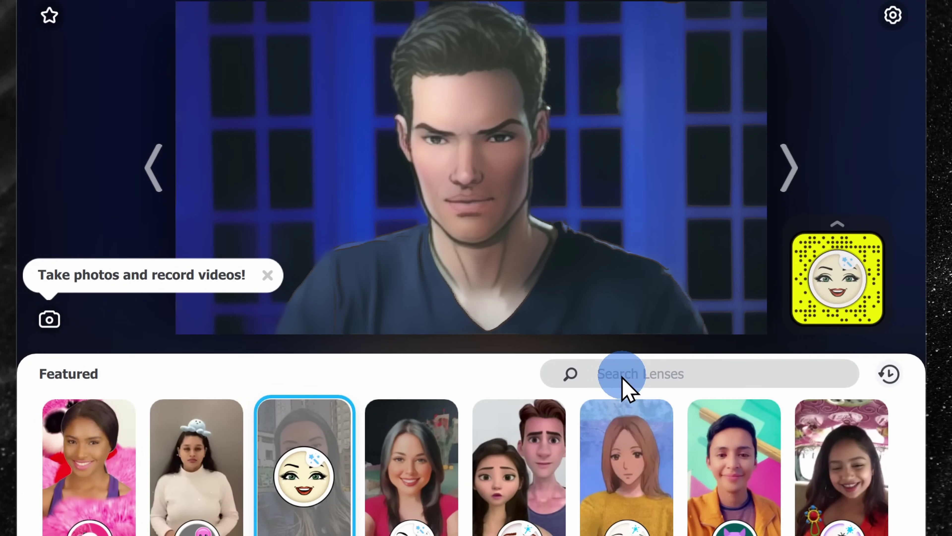
left_click(637, 375)
type("chroma key")
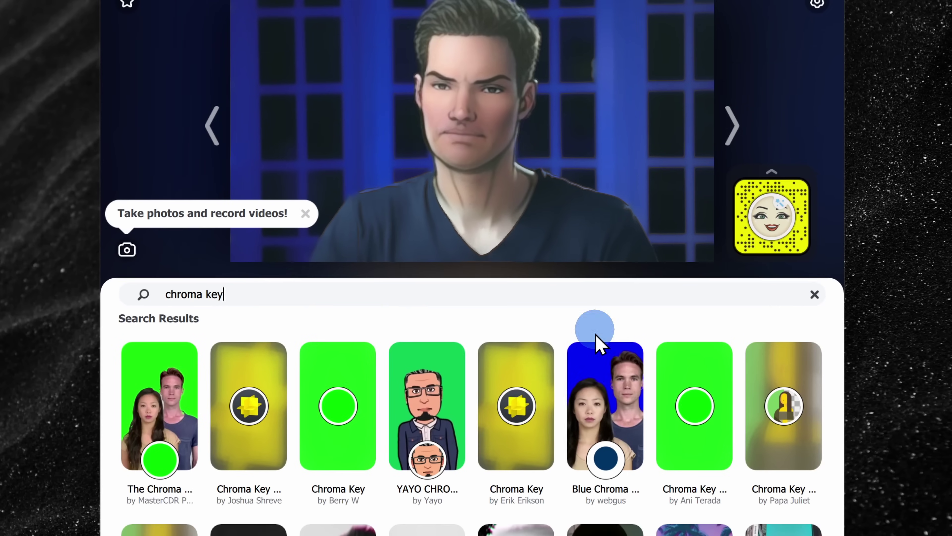
left_click(335, 417)
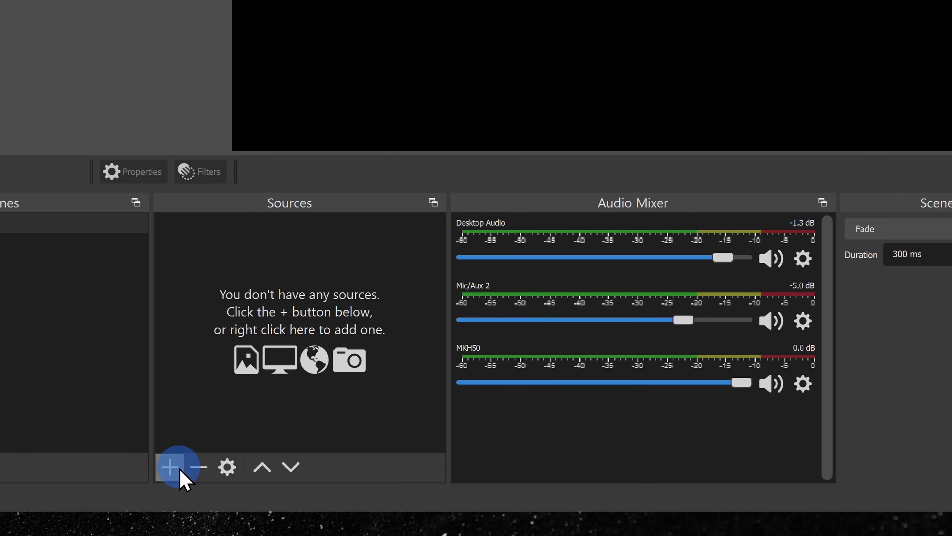
Add a Video Capture Device source to Scene 2 with Snap Camera as its device.
left_click(179, 470)
left_click(304, 356)
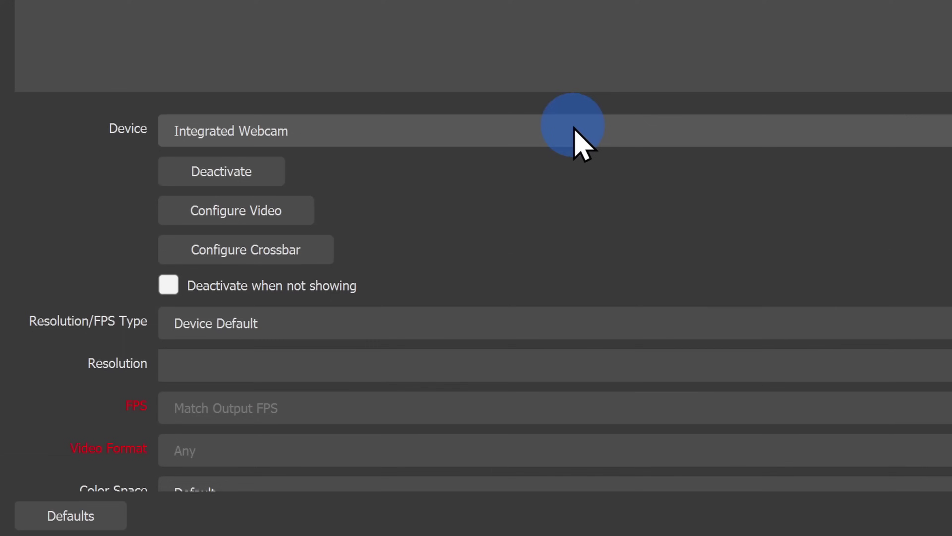
left_click(500, 129)
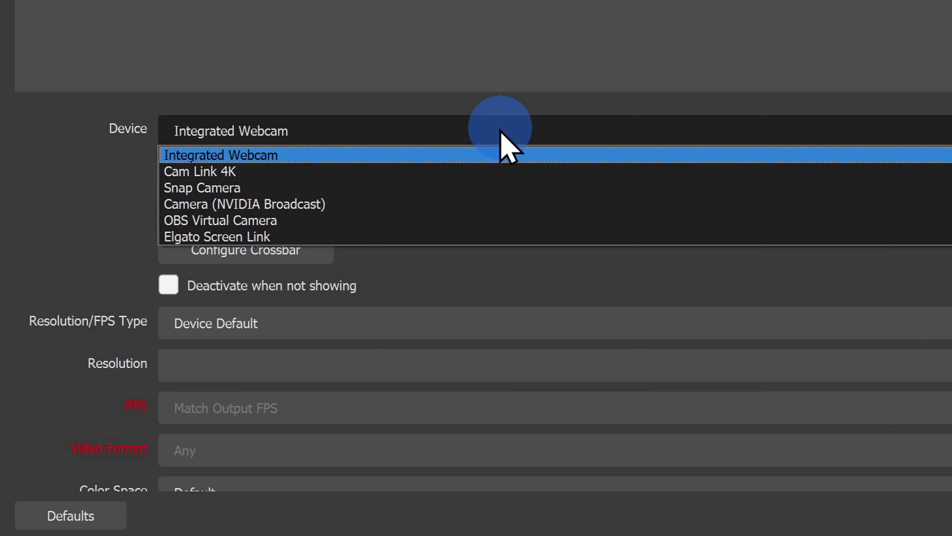
left_click(309, 190)
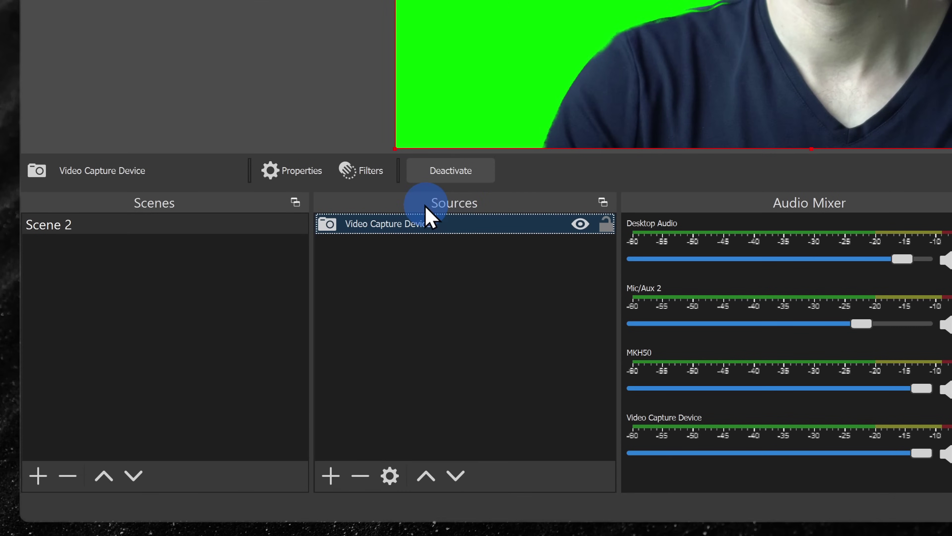
Add a Chroma Key effect filter to the Snap Camera capture, then add the background video as a Media Source.
left_click(371, 172)
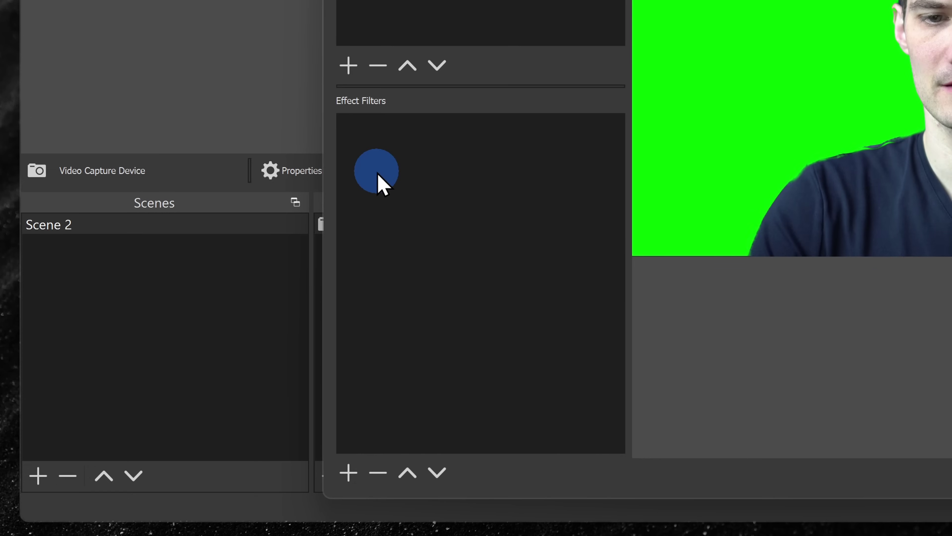
left_click(348, 472)
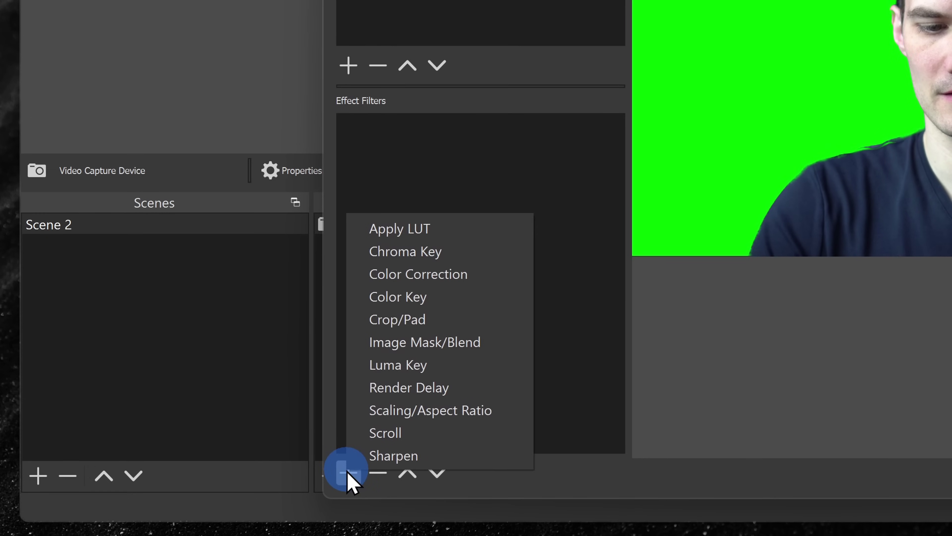
left_click(452, 248)
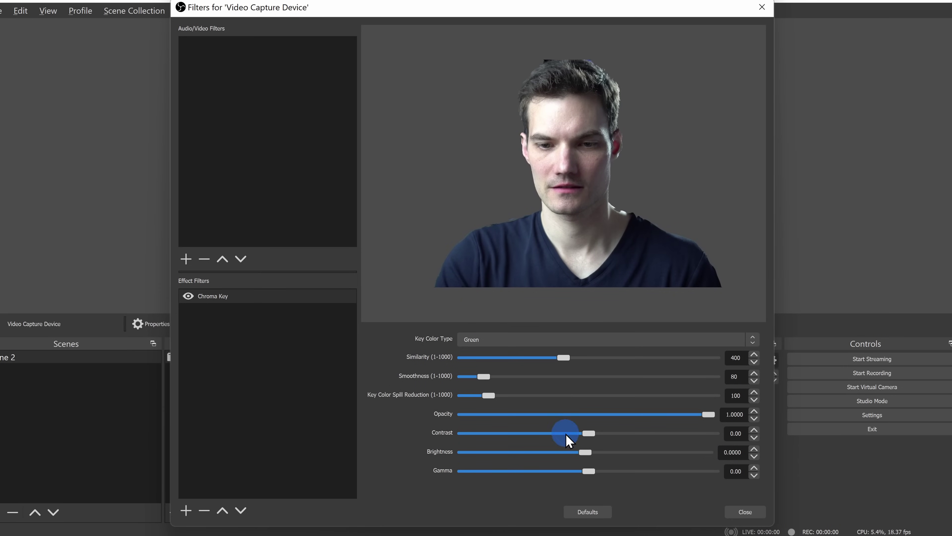
left_click(744, 512)
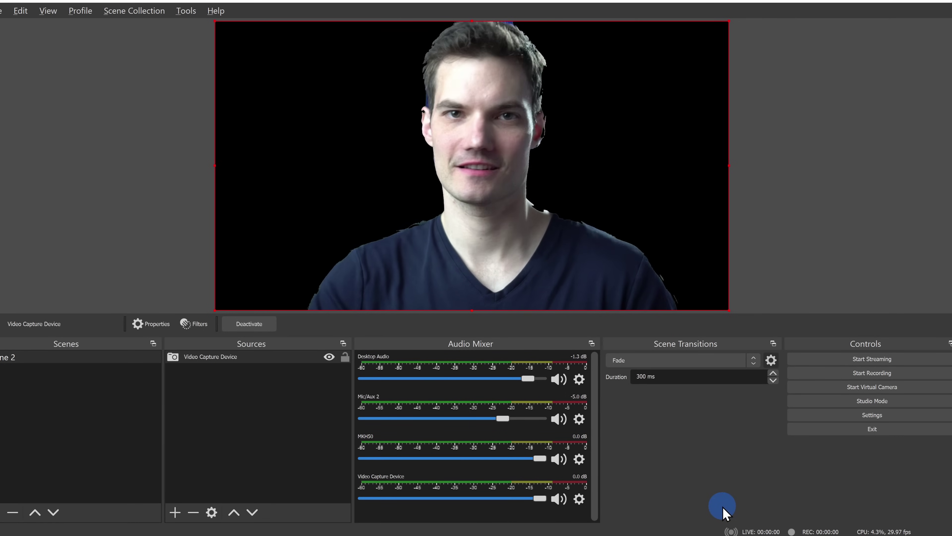
left_click(173, 511)
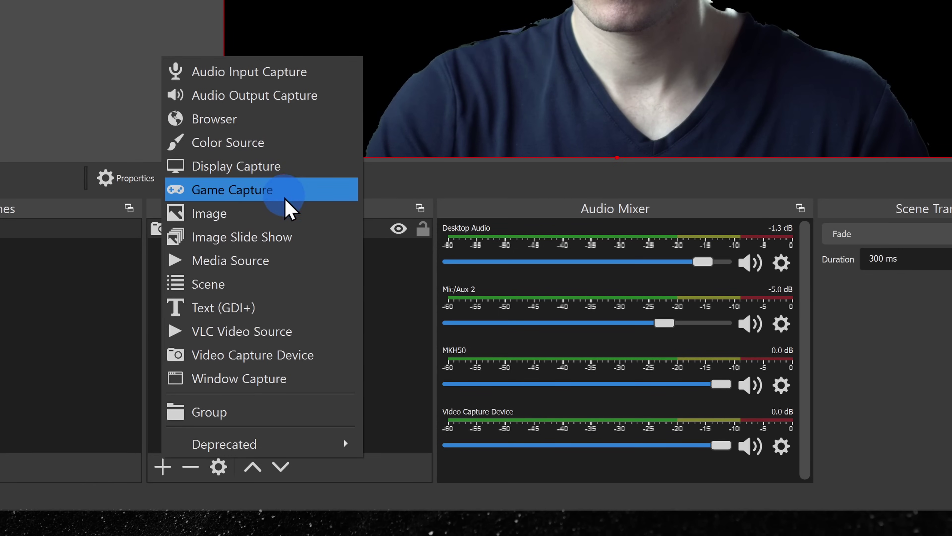
left_click(279, 266)
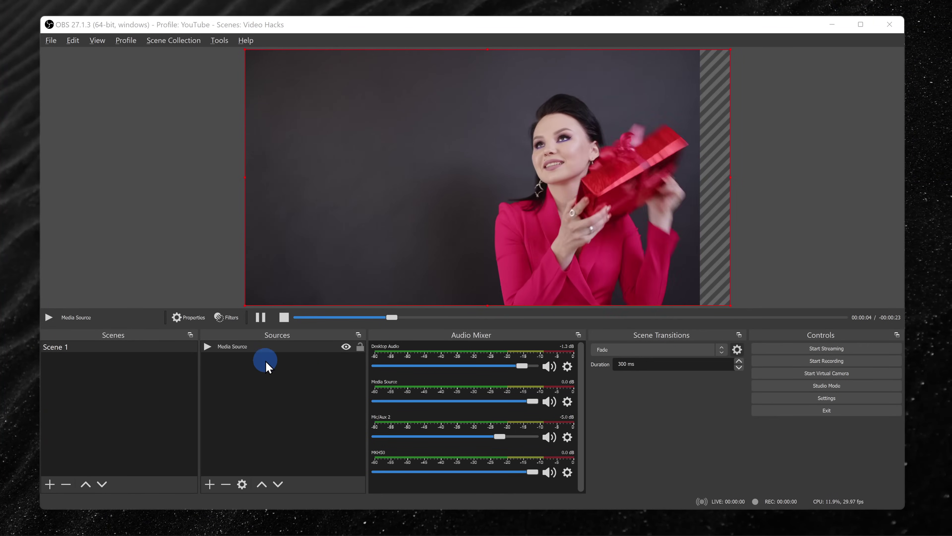
Give the gift-box Media Source clip a Background Removal audio/video filter.
left_click(210, 484)
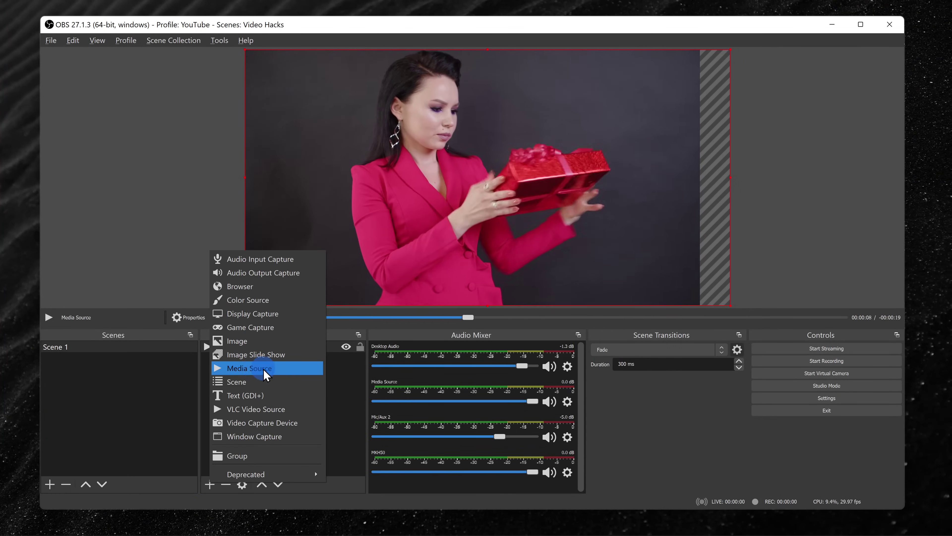
left_click(354, 394)
left_click(257, 347)
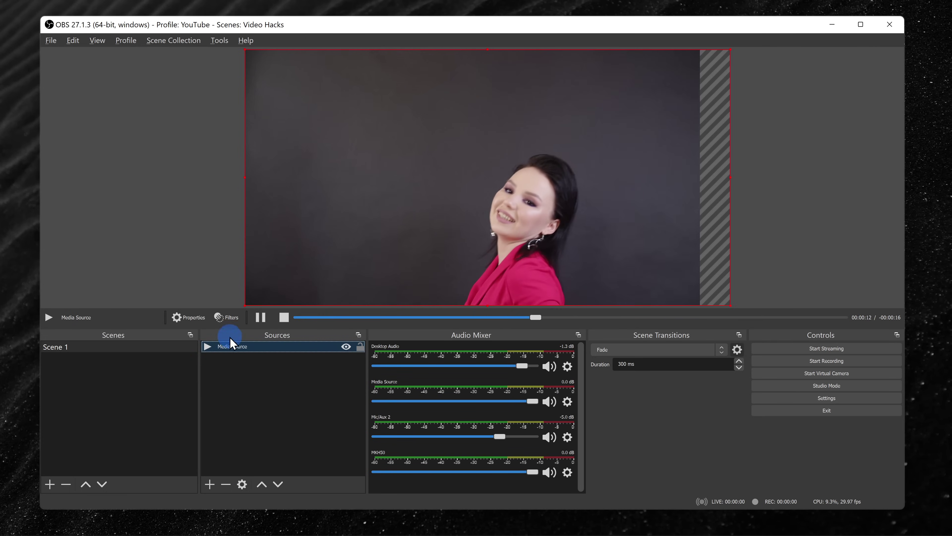
left_click(226, 318)
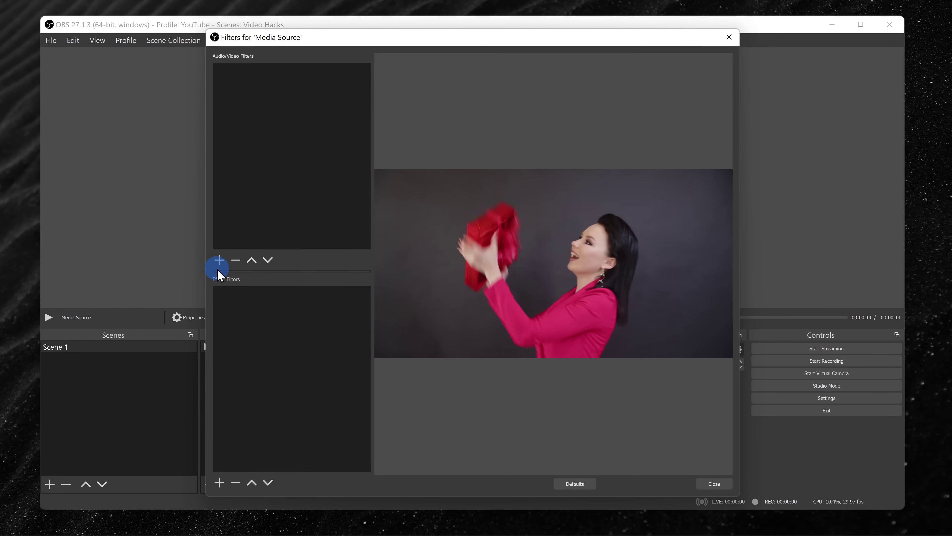
left_click(219, 260)
left_click(242, 271)
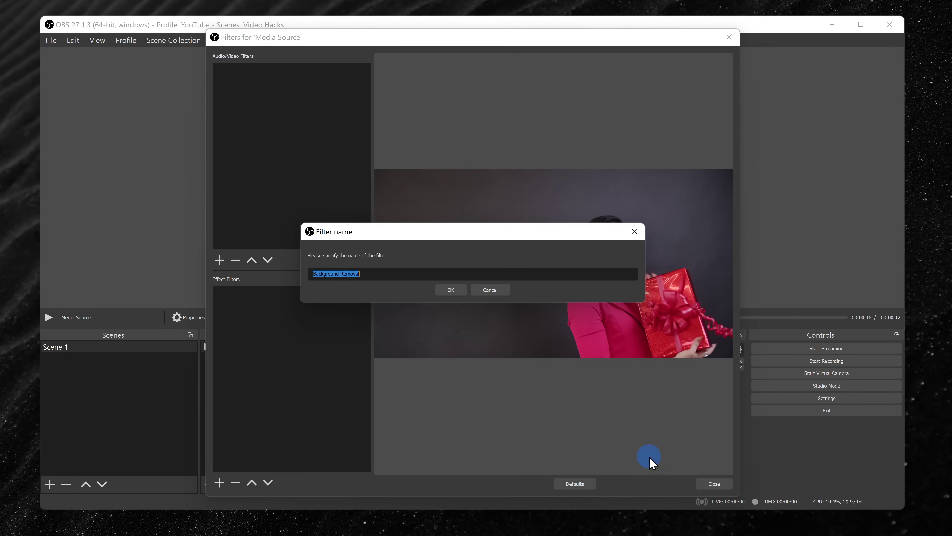
left_click(445, 289)
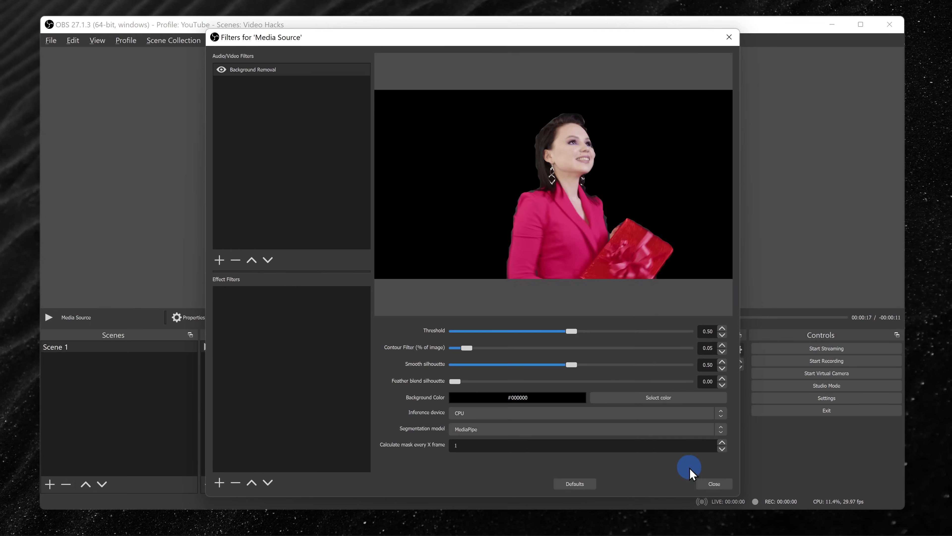
left_click(712, 484)
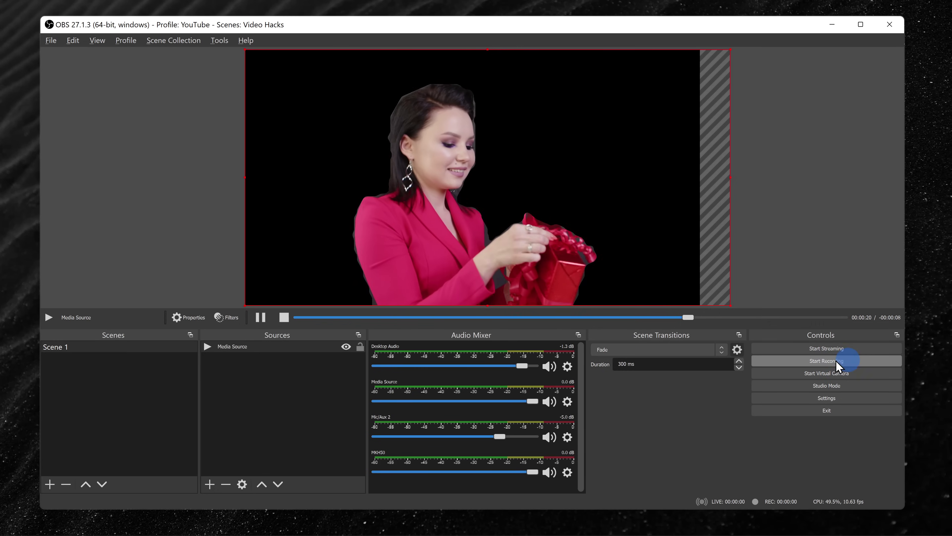